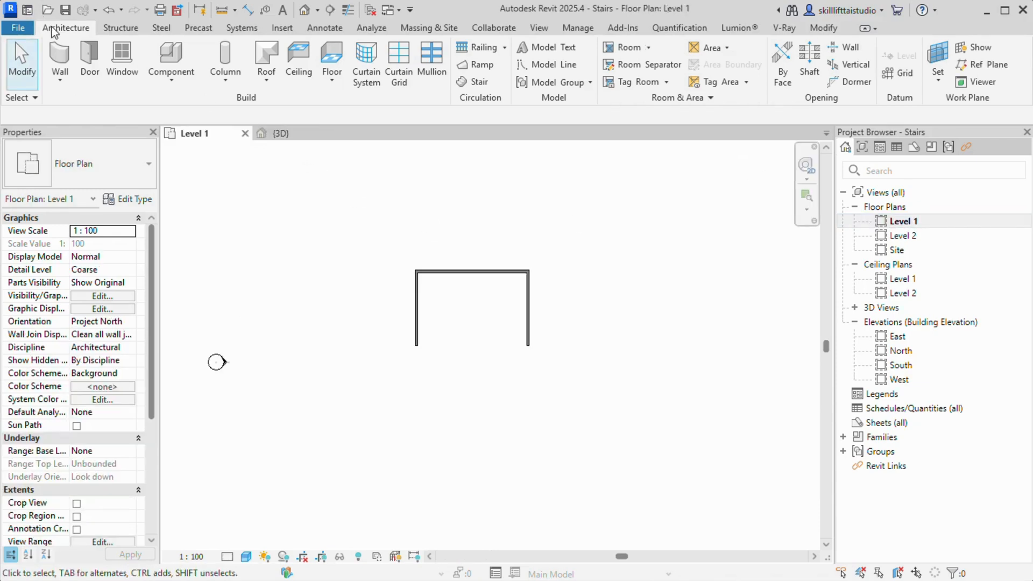
Draw an architectural wall of type Curtain Wall across the open side, joining the free ends of the two side walls
{"action": "left_click", "coordinate": [59, 79]}
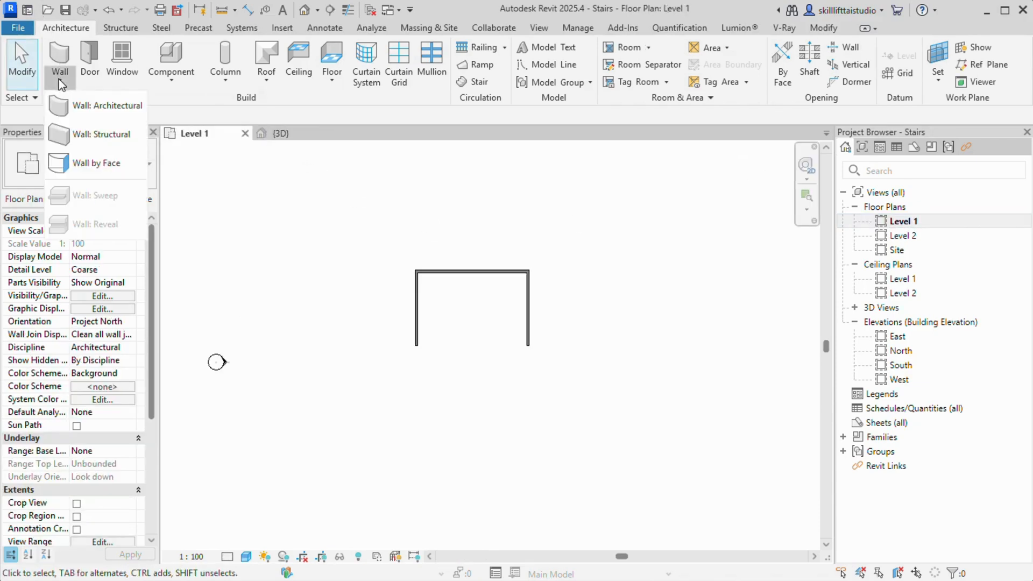
{"action": "left_click", "coordinate": [90, 110]}
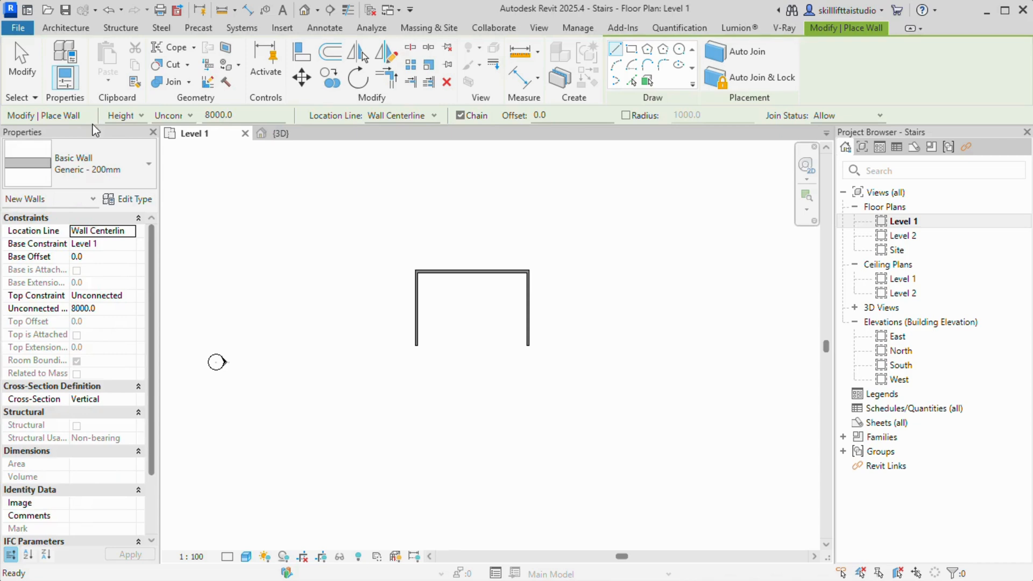
{"action": "left_click", "coordinate": [141, 177]}
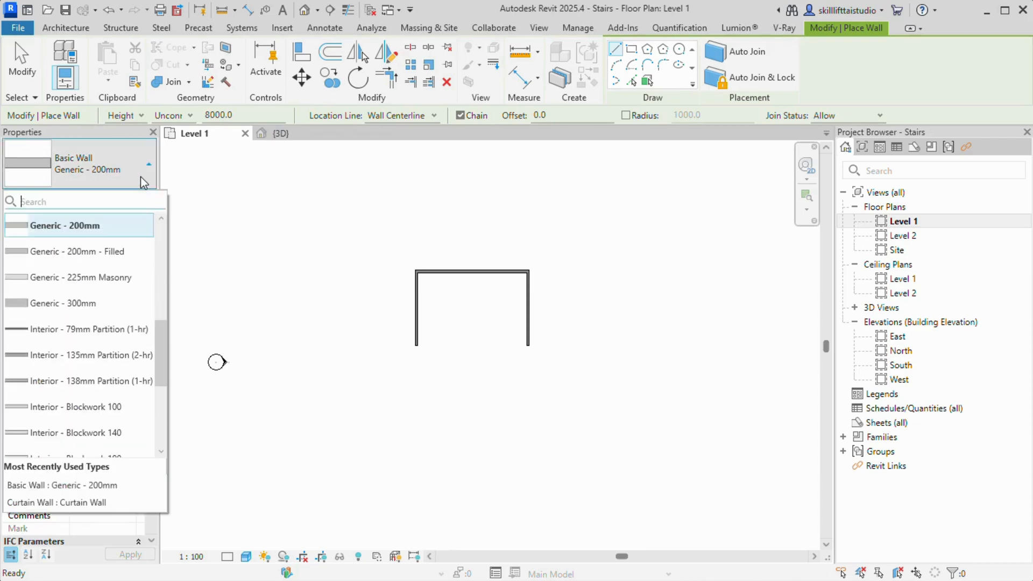
{"action": "scroll", "coordinate": [73, 279], "scroll_direction": "down", "scroll_amount": 3}
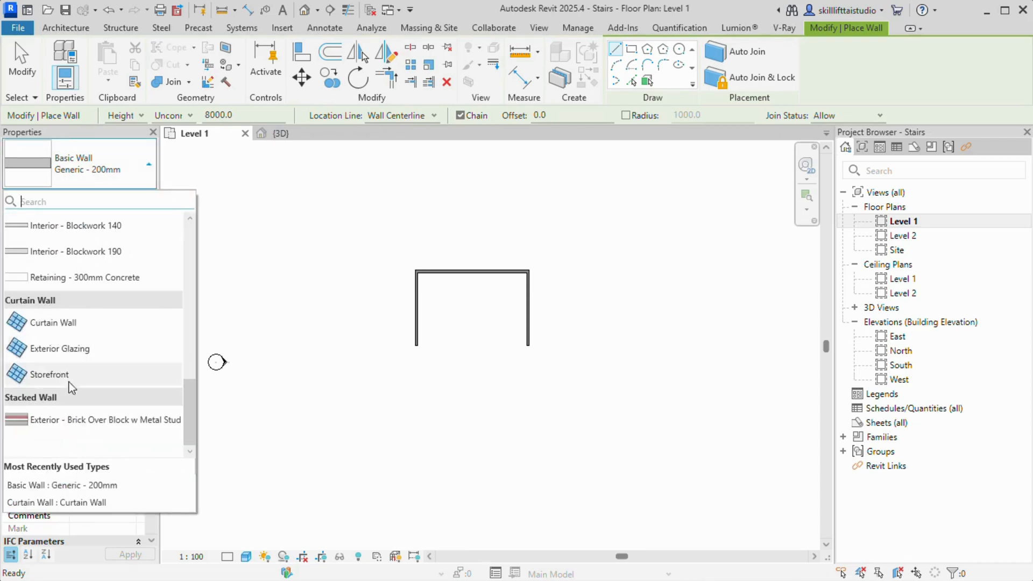
{"action": "mouse_move", "coordinate": [40, 352]}
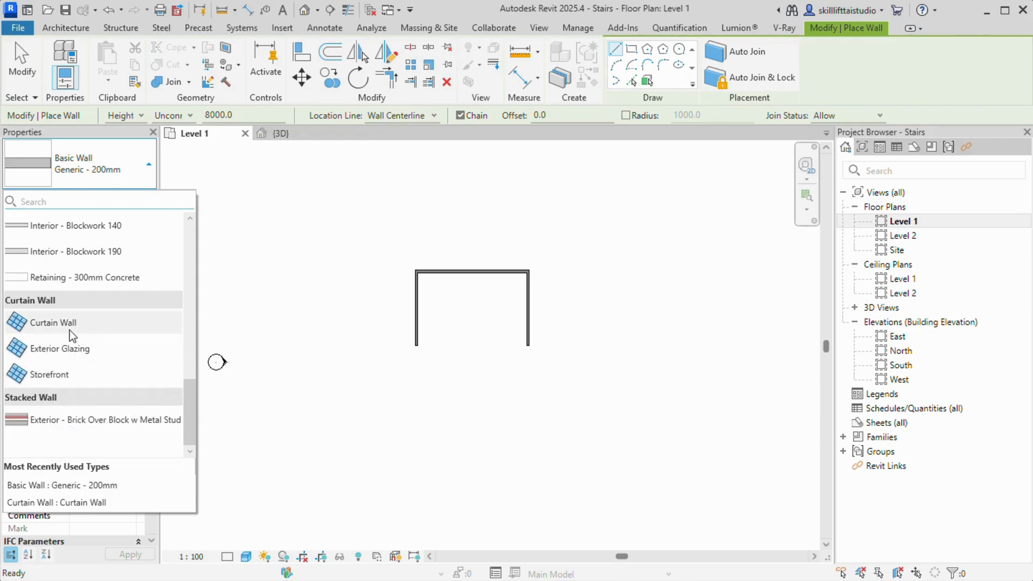
{"action": "mouse_move", "coordinate": [56, 327]}
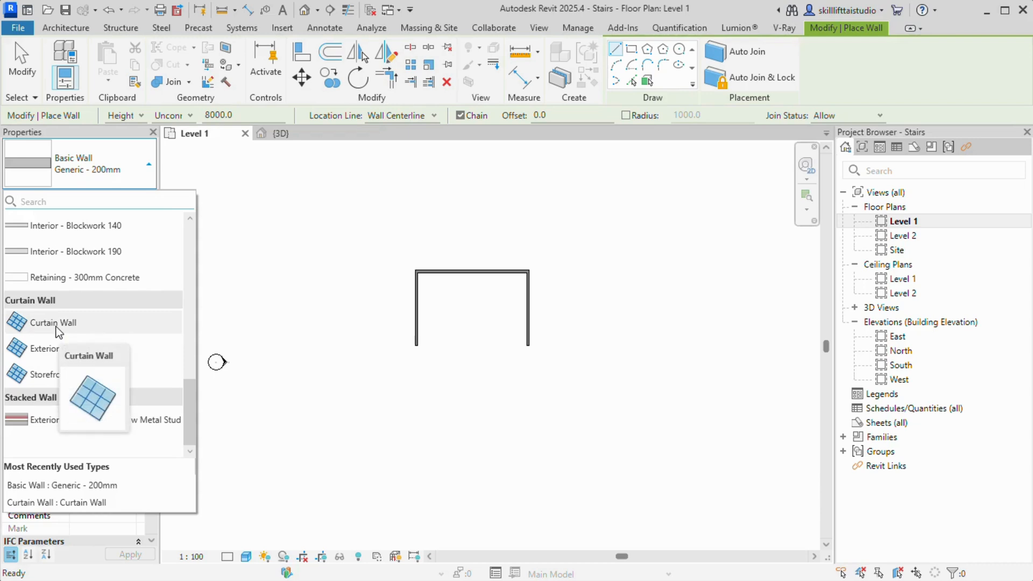
{"action": "left_click", "coordinate": [56, 326]}
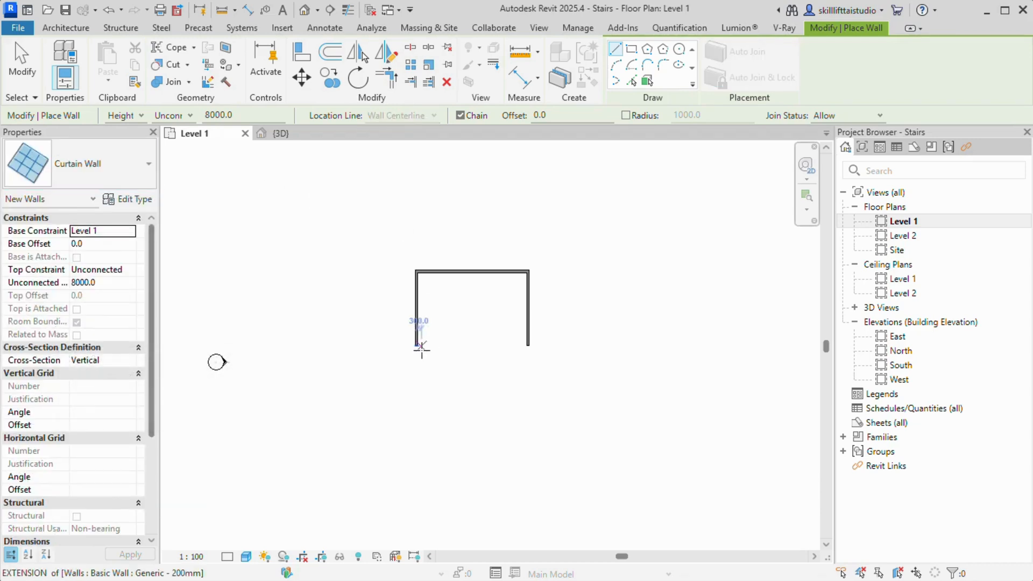
{"action": "scroll", "coordinate": [412, 342], "scroll_direction": "up", "scroll_amount": 3}
{"action": "scroll", "coordinate": [412, 343], "scroll_direction": "up", "scroll_amount": 1}
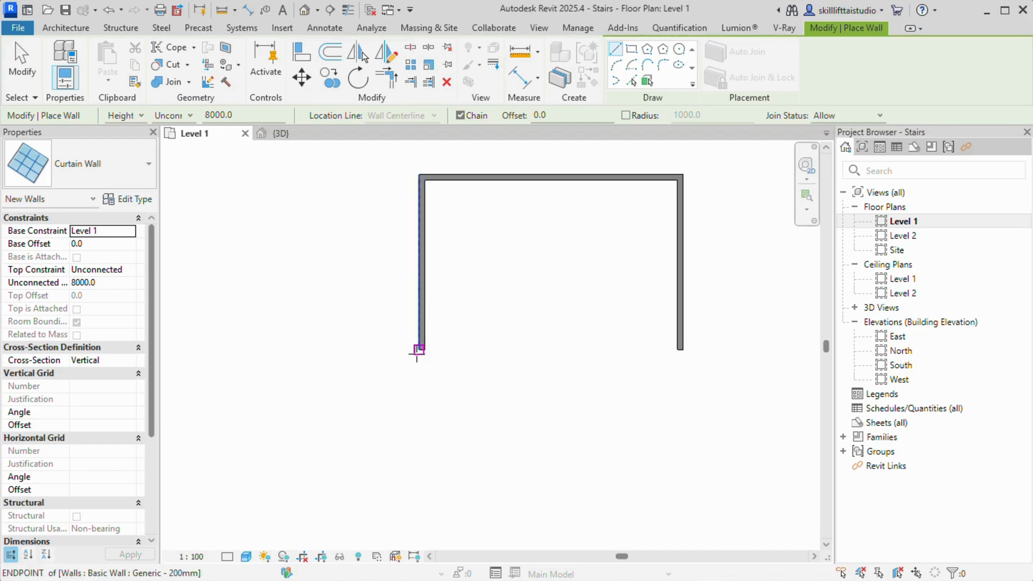
{"action": "left_click", "coordinate": [421, 349]}
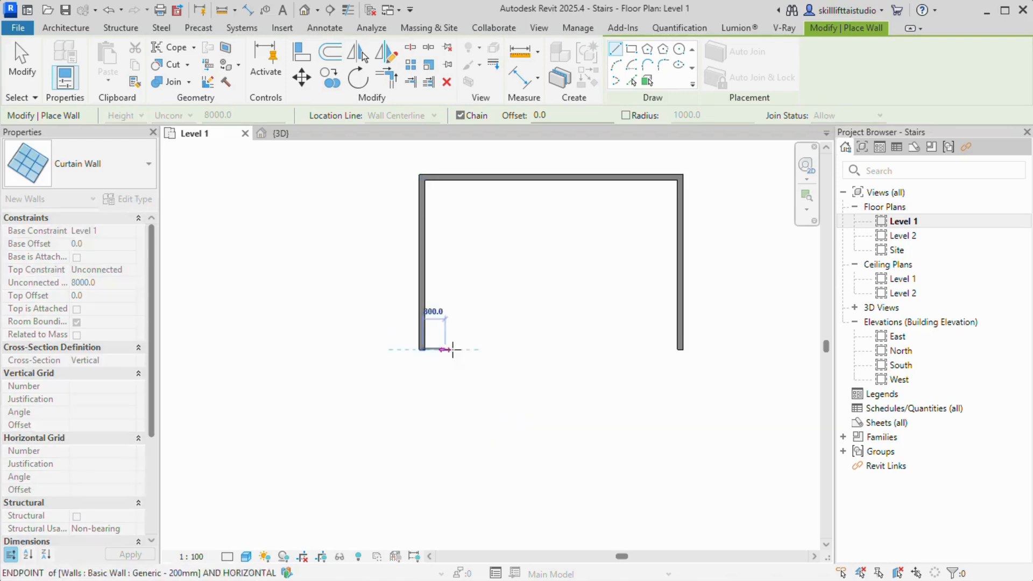
{"action": "left_click", "coordinate": [681, 350]}
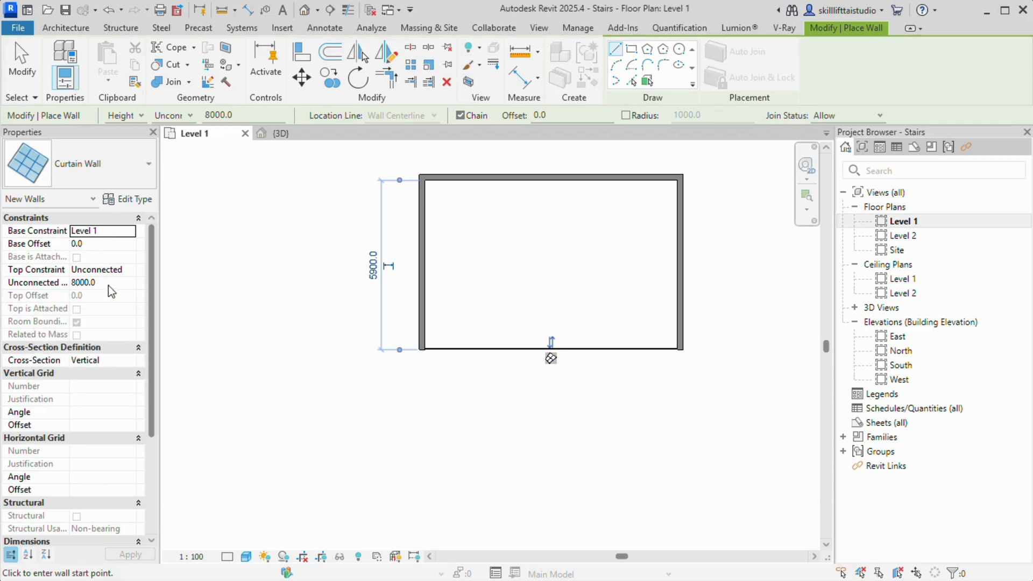
Set the Top Constraint for new curtain walls to Up to level: Level 2, and dismiss the save reminder
{"action": "left_click", "coordinate": [128, 270]}
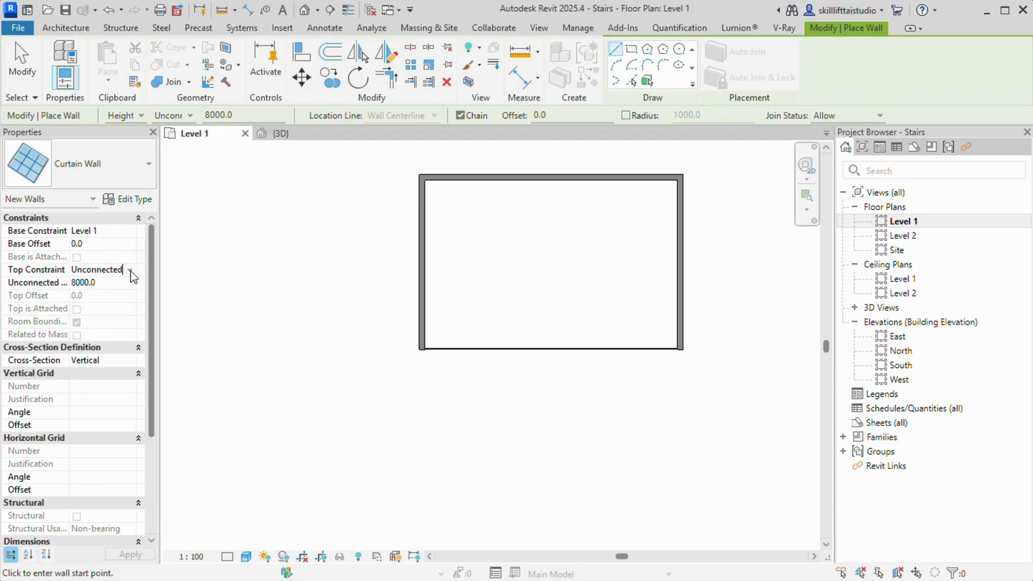
{"action": "left_click", "coordinate": [131, 270]}
{"action": "left_click", "coordinate": [121, 304]}
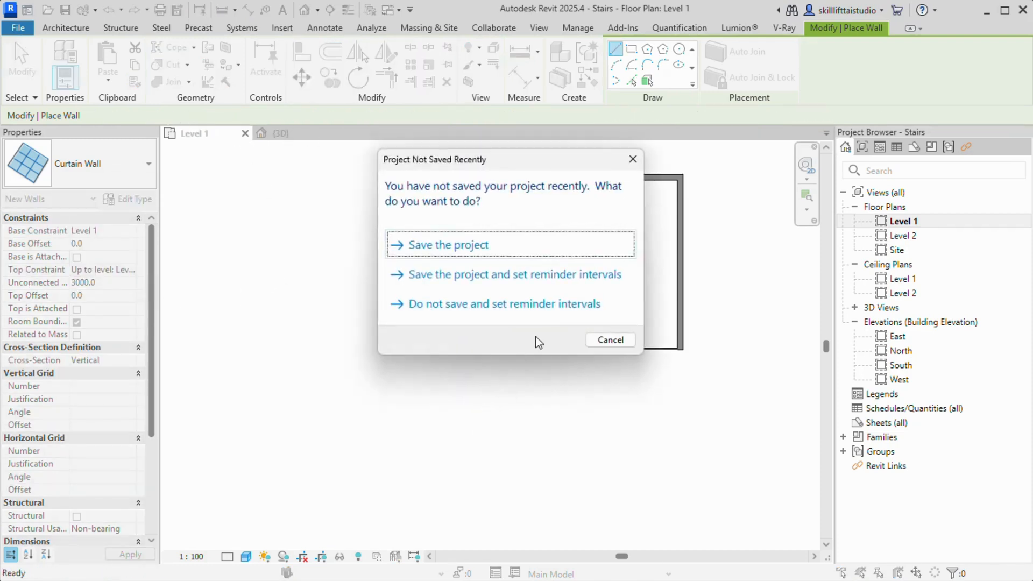
{"action": "left_click", "coordinate": [633, 156]}
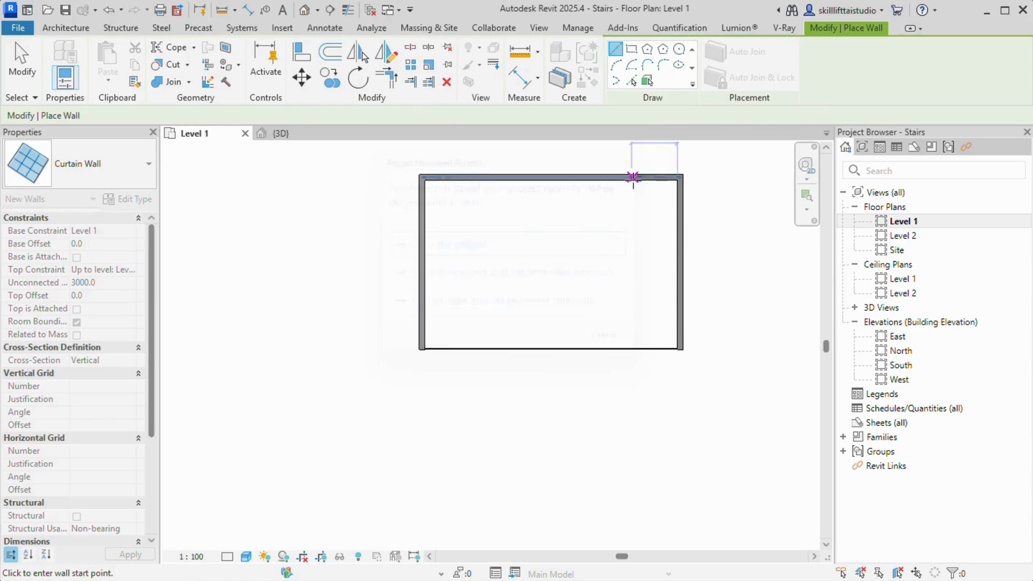
In the 3D view, set the placed curtain wall's Top Constraint to Up to level: Level 2
{"action": "left_click", "coordinate": [297, 134]}
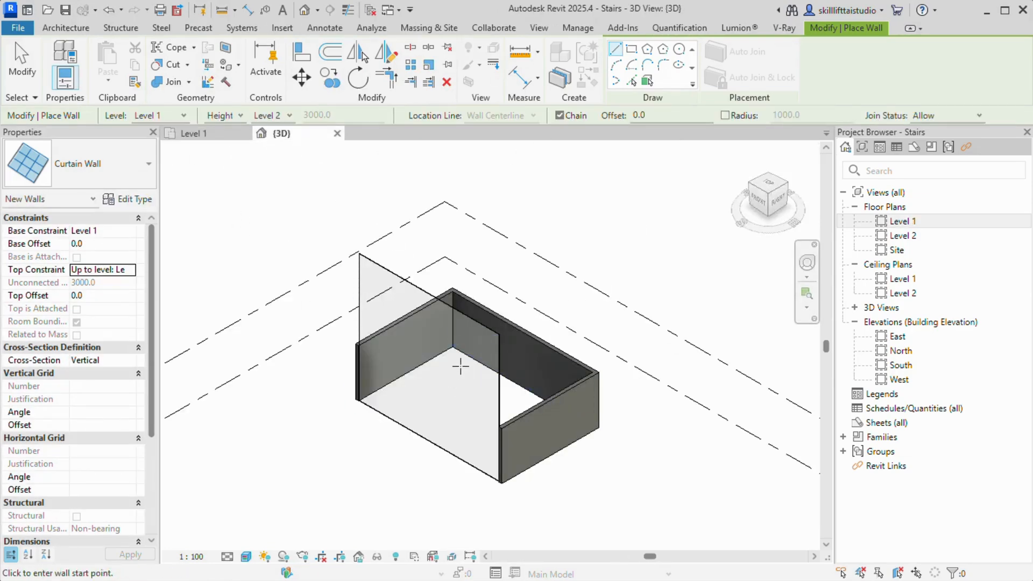
{"action": "key", "text": "Escape"}
{"action": "key", "text": "Escape"}
{"action": "left_click", "coordinate": [461, 317]}
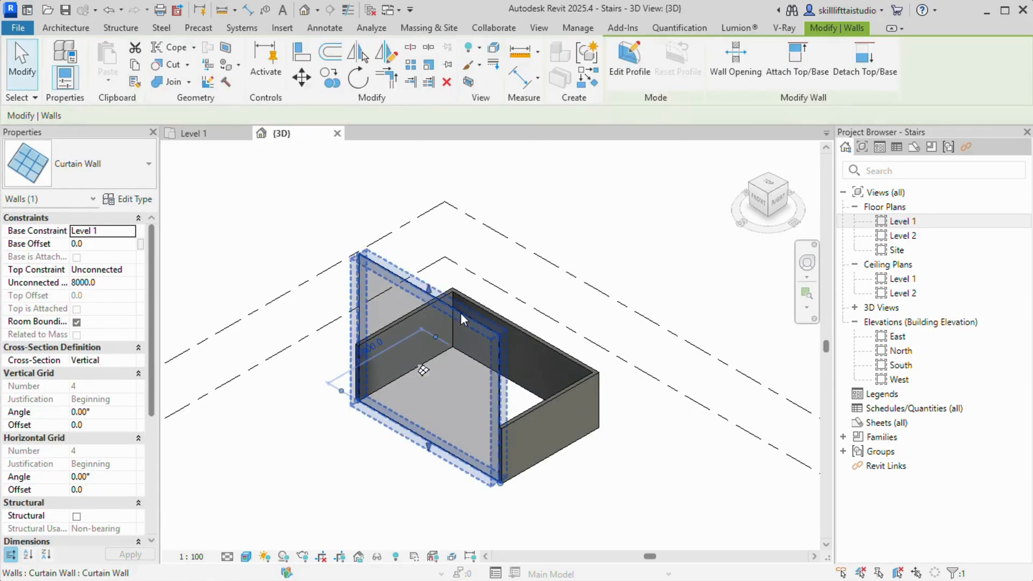
{"action": "left_click", "coordinate": [127, 269]}
{"action": "left_click", "coordinate": [129, 270]}
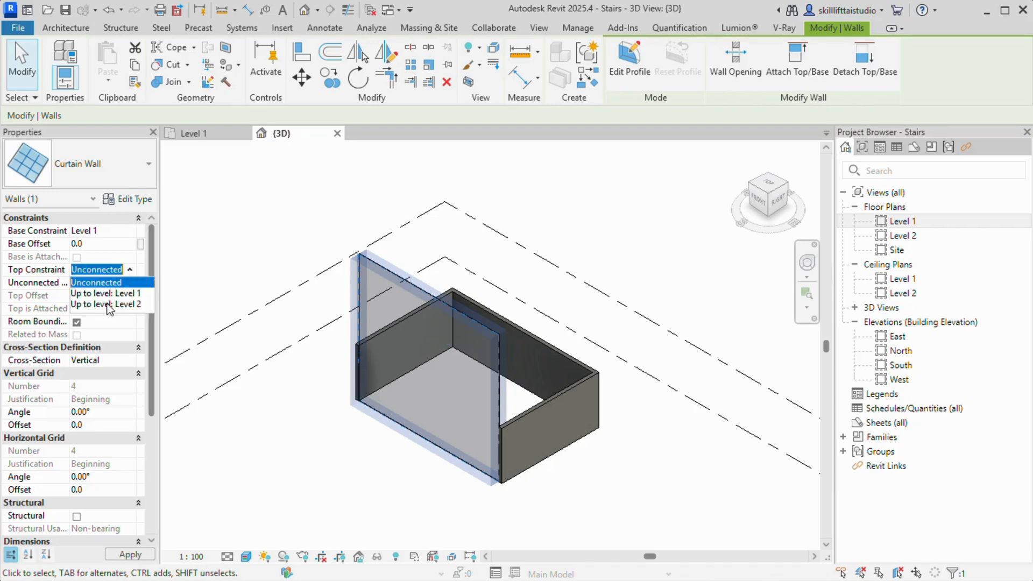
{"action": "left_click", "coordinate": [107, 304]}
{"action": "left_click", "coordinate": [210, 277]}
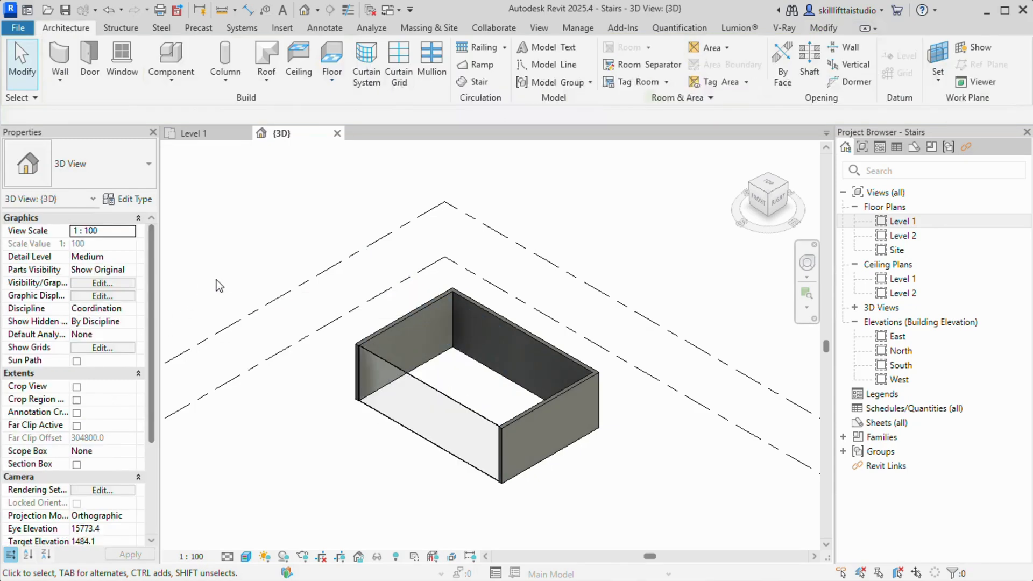
View the curtain wall from the front in 3D, and open the South elevation
{"action": "scroll", "coordinate": [434, 425], "scroll_direction": "up", "scroll_amount": 6}
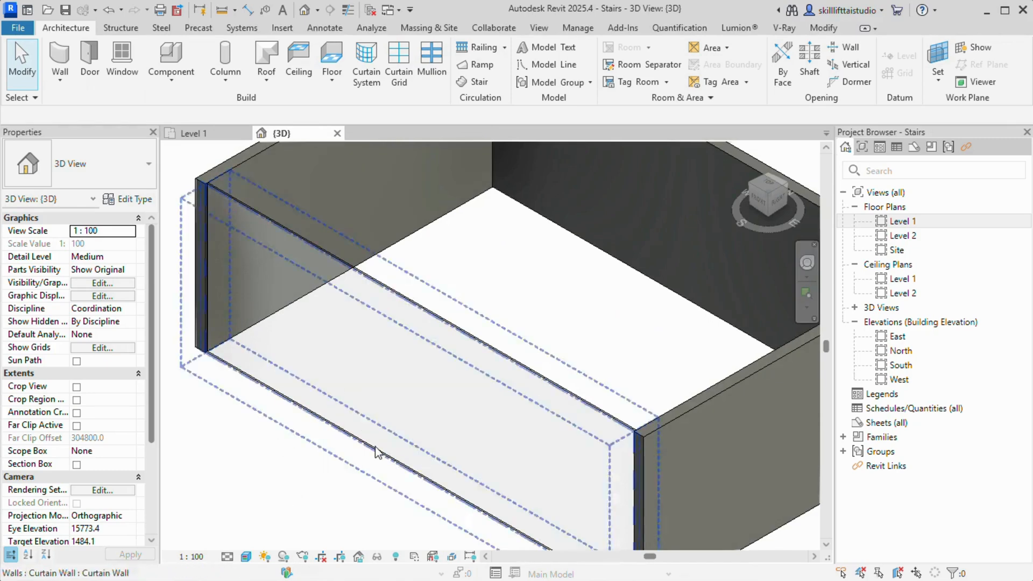
{"action": "left_click", "coordinate": [756, 205]}
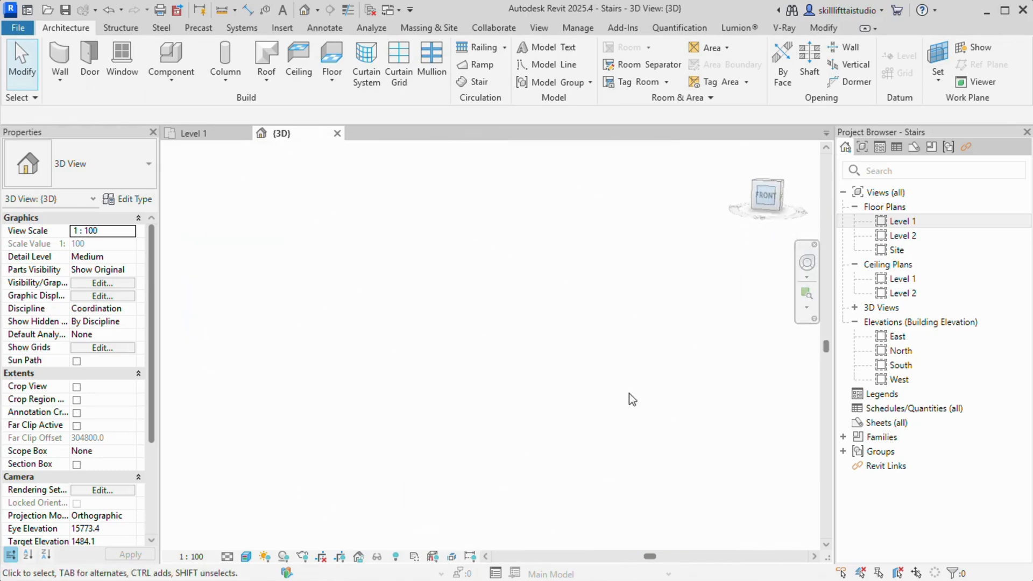
{"action": "scroll", "coordinate": [441, 342], "scroll_direction": "up", "scroll_amount": 4}
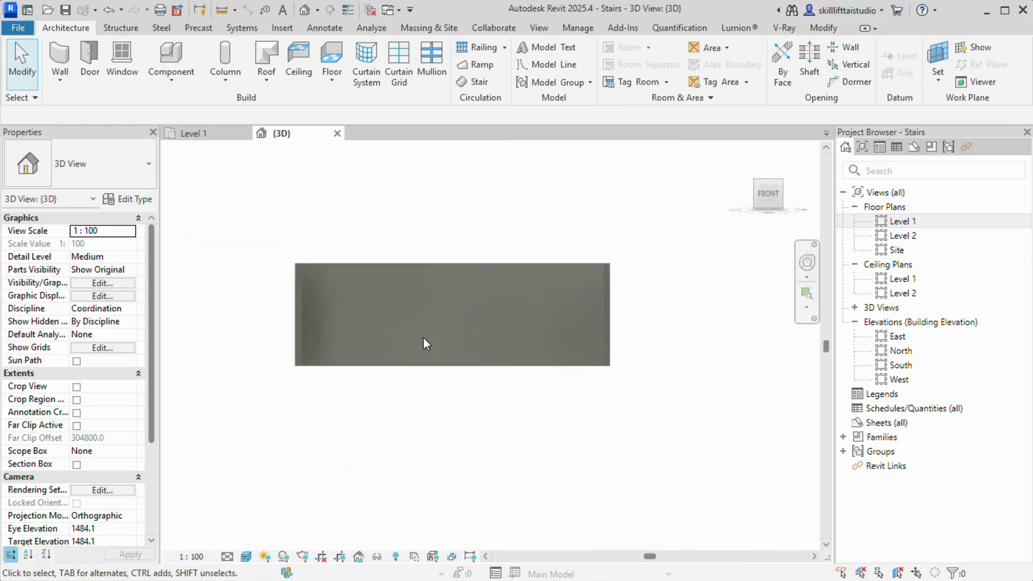
{"action": "scroll", "coordinate": [516, 326], "scroll_direction": "up", "scroll_amount": 3}
{"action": "scroll", "coordinate": [471, 317], "scroll_direction": "down", "scroll_amount": 2}
{"action": "middle_click_drag", "start_coordinate": [471, 318], "coordinate": [518, 327]}
{"action": "scroll", "coordinate": [516, 327], "scroll_direction": "up", "scroll_amount": 1}
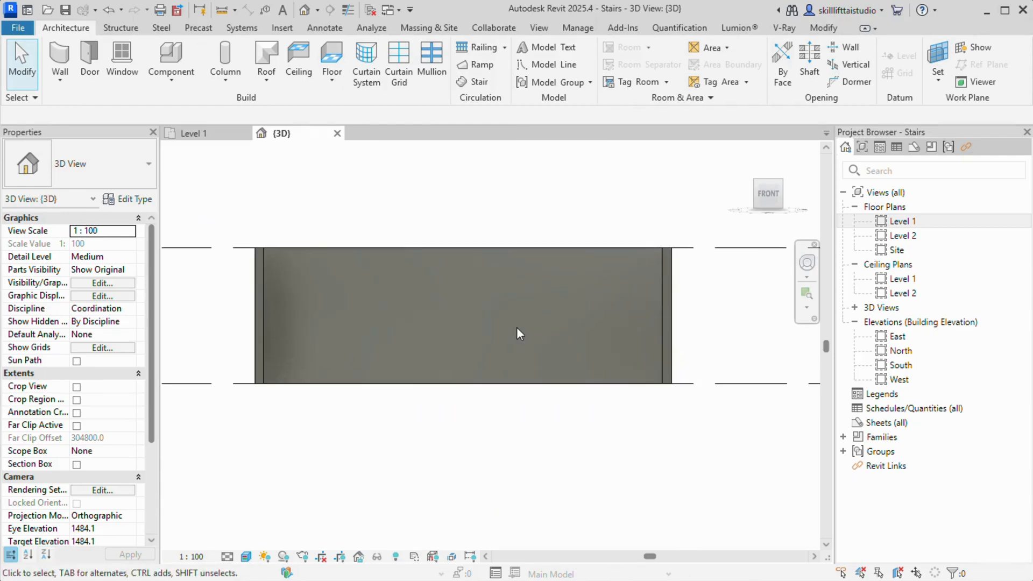
{"action": "double_click", "coordinate": [904, 368]}
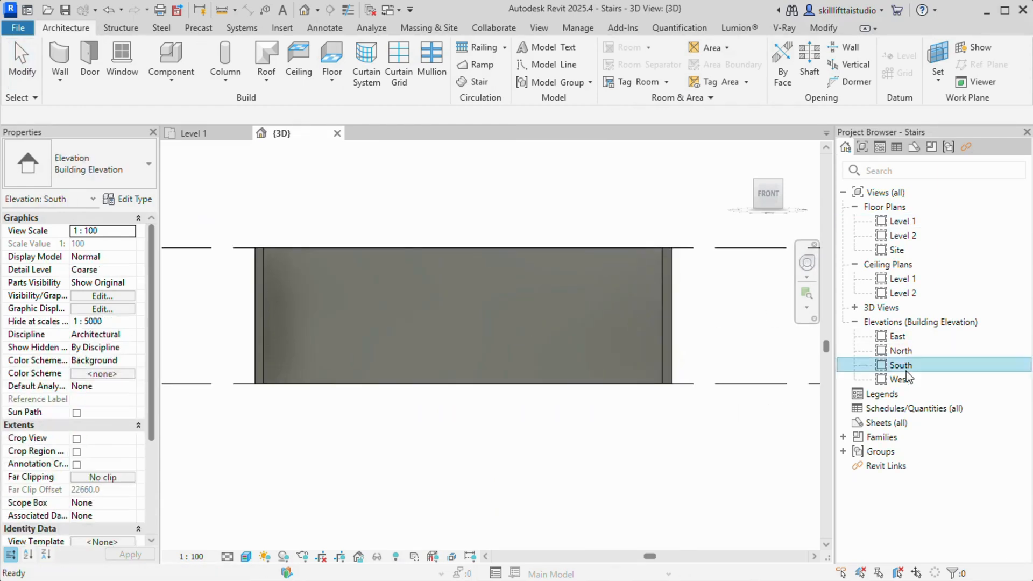
{"action": "scroll", "coordinate": [338, 321], "scroll_direction": "up", "scroll_amount": 2}
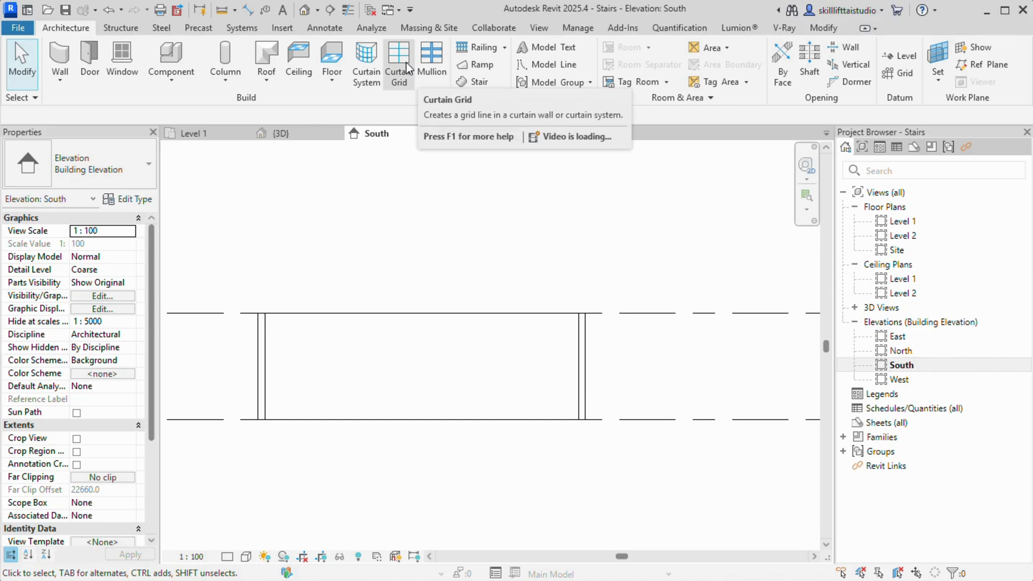
Place four vertical curtain grid lines at 1200 mm spacing, starting from the curtain wall's west end in the South elevation
{"action": "left_click", "coordinate": [406, 62]}
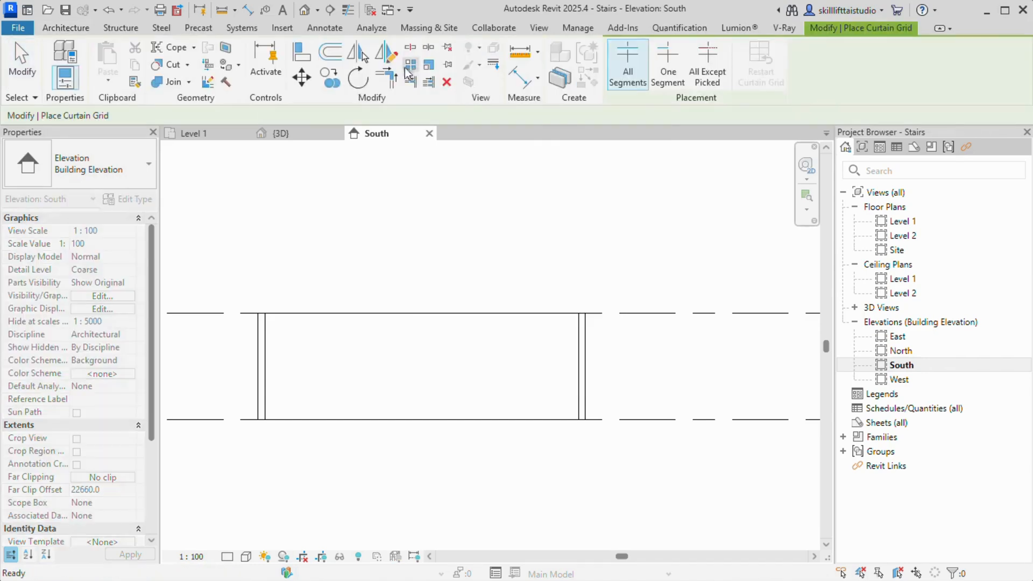
{"action": "scroll", "coordinate": [308, 312], "scroll_direction": "up", "scroll_amount": 3}
{"action": "left_click", "coordinate": [309, 321]}
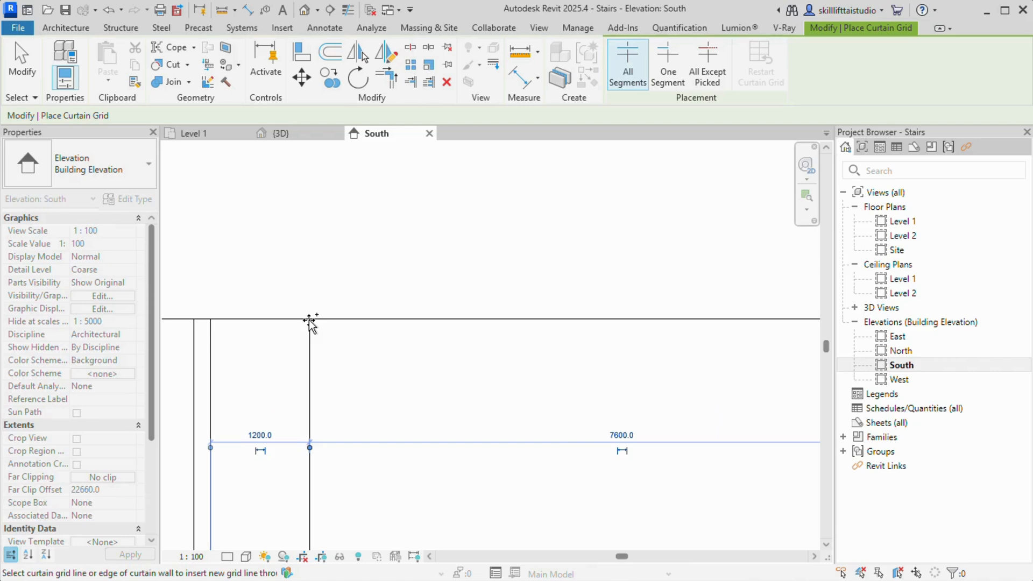
{"action": "left_click", "coordinate": [408, 318]}
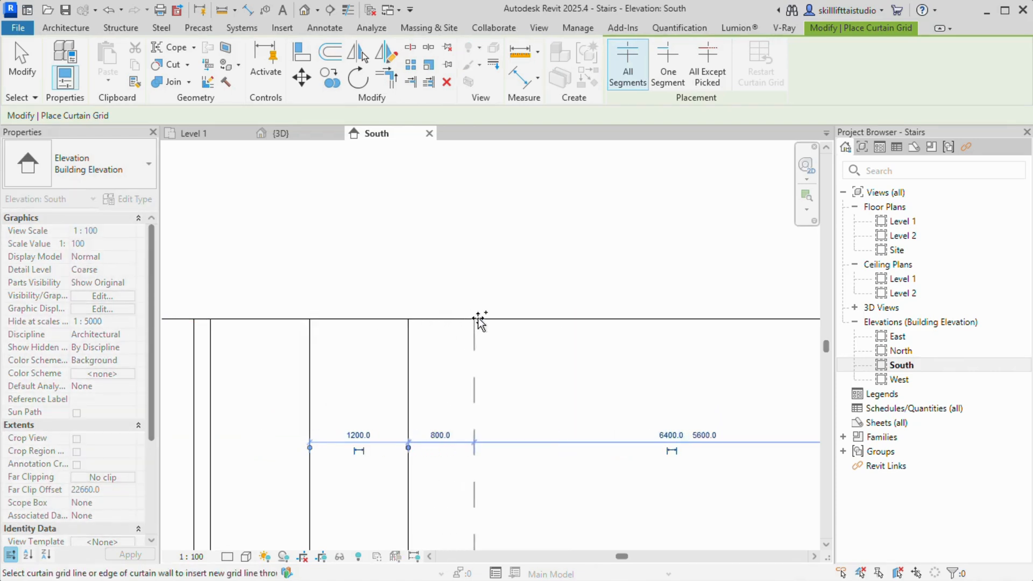
{"action": "left_click", "coordinate": [507, 319]}
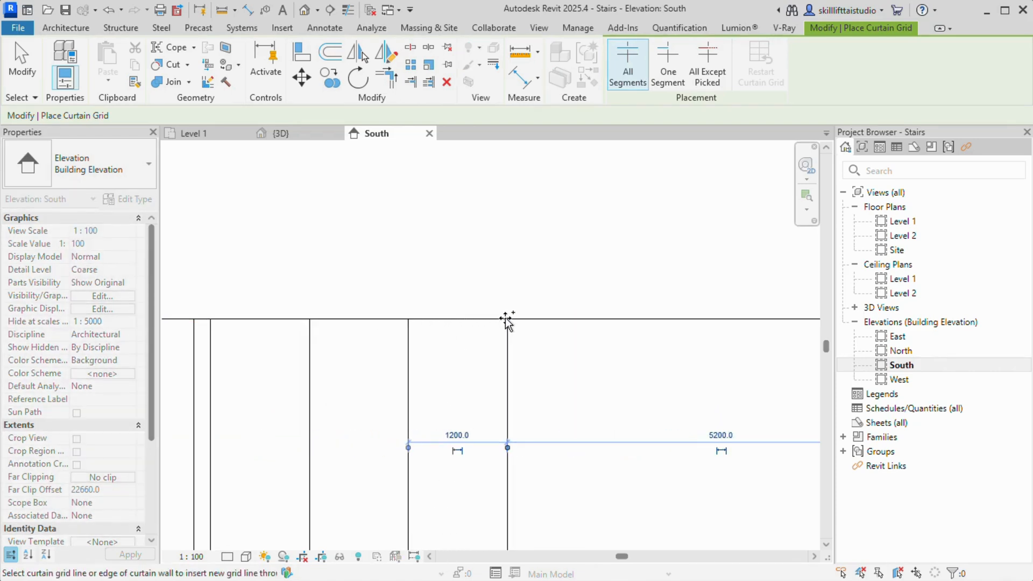
{"action": "left_click", "coordinate": [606, 319]}
{"action": "scroll", "coordinate": [619, 323], "scroll_direction": "down", "scroll_amount": 1}
{"action": "scroll", "coordinate": [631, 327], "scroll_direction": "down", "scroll_amount": 2}
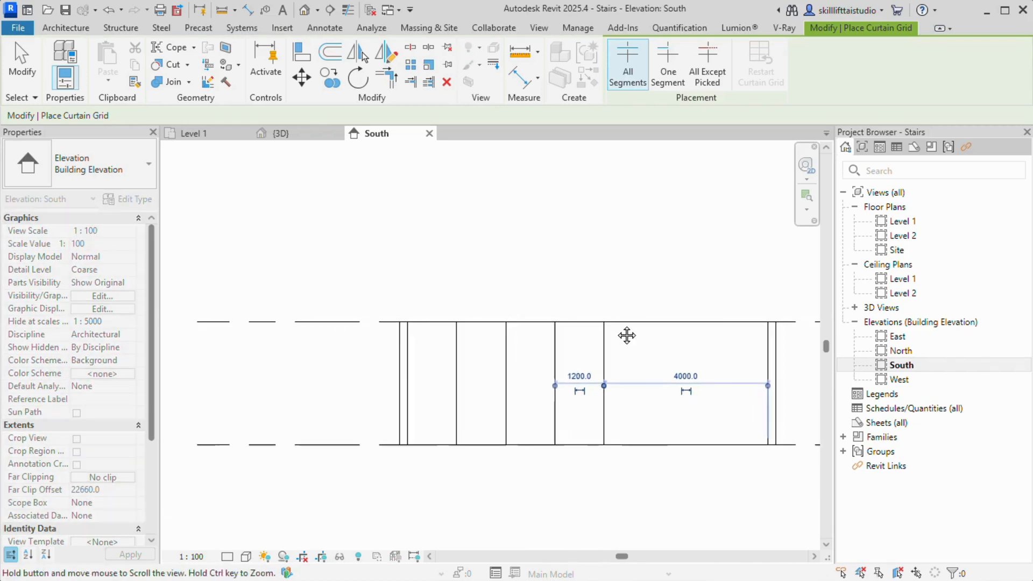
Divide the remaining wide panel with two vertical curtain grid lines at its one-third and two-thirds points, and finish the Curtain Grid command
{"action": "left_click", "coordinate": [543, 323]}
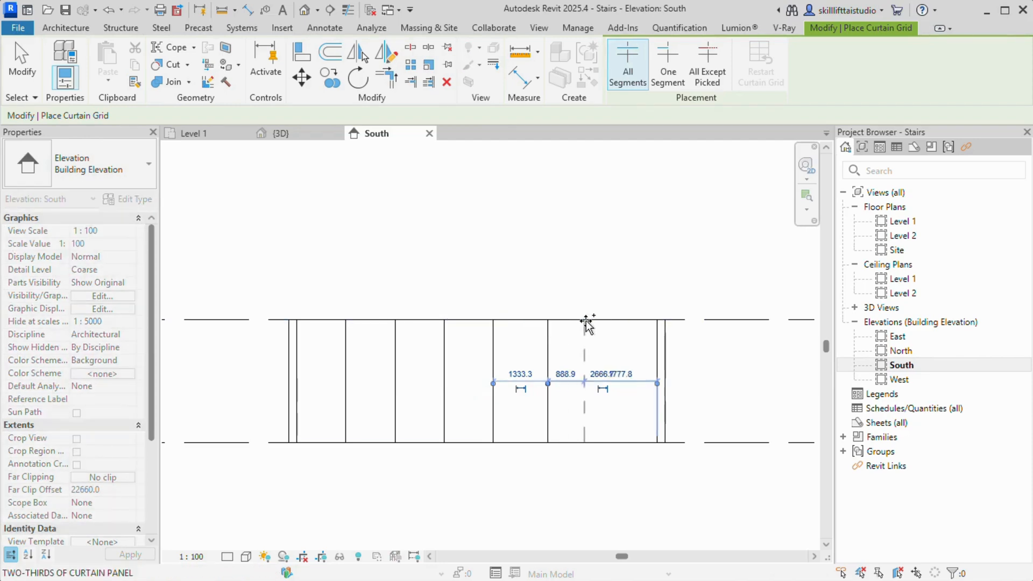
{"action": "key", "text": "Escape"}
{"action": "key", "text": "Escape"}
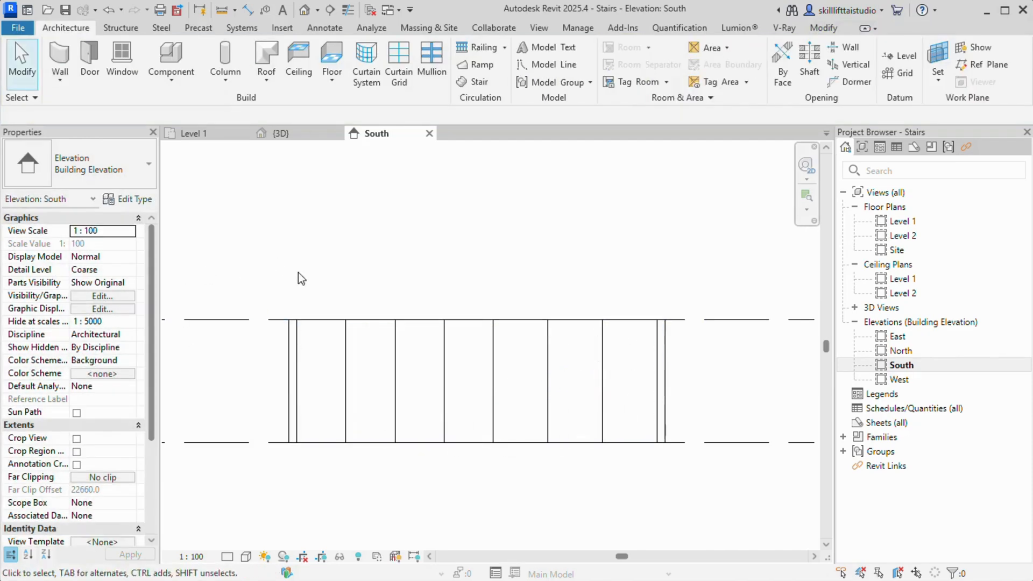
Place a horizontal curtain grid line across all segments of the curtain wall, 700 mm below its top edge
{"action": "left_click", "coordinate": [396, 70]}
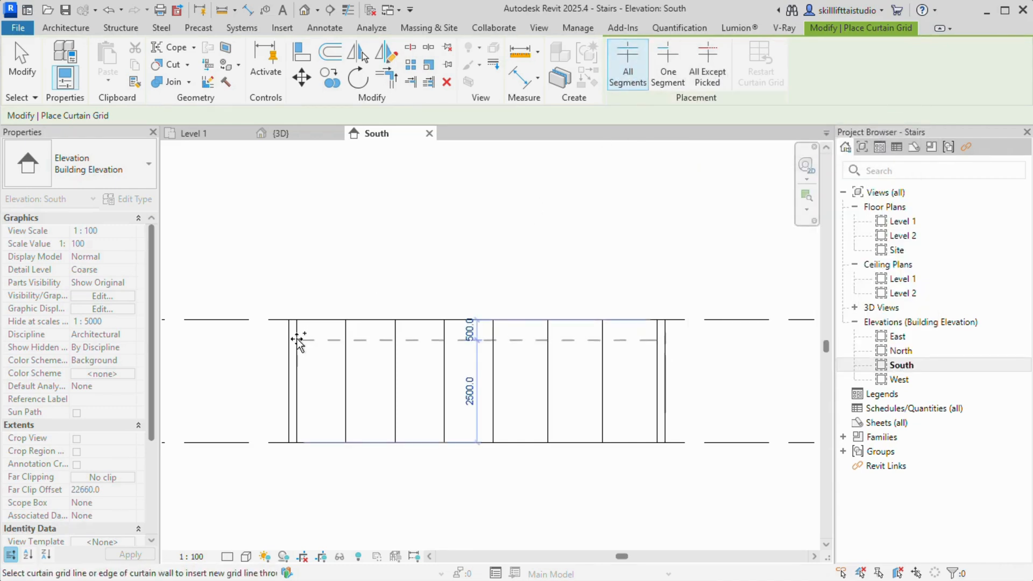
{"action": "scroll", "coordinate": [298, 340], "scroll_direction": "up", "scroll_amount": 5}
{"action": "scroll", "coordinate": [295, 339], "scroll_direction": "down", "scroll_amount": 3}
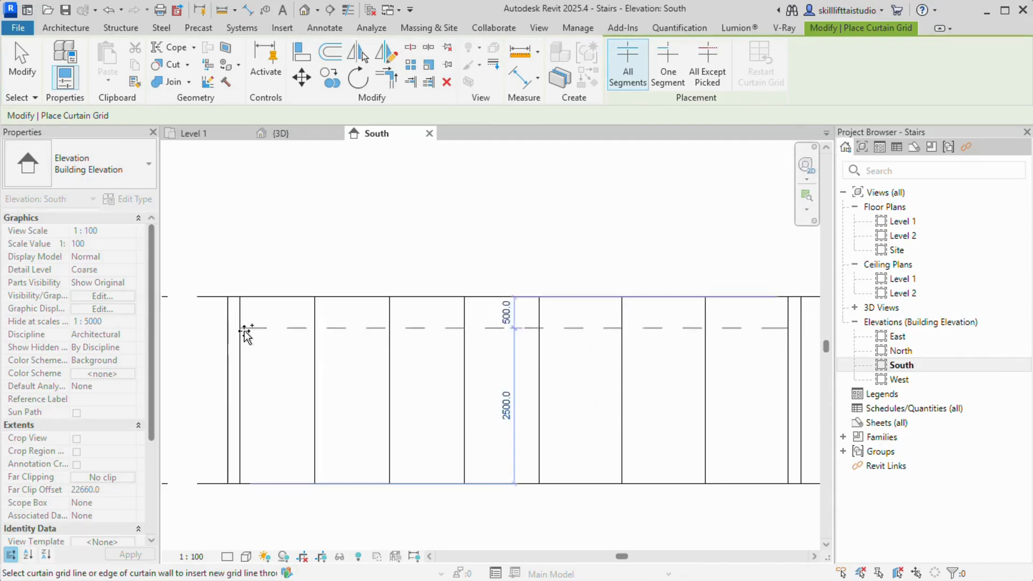
{"action": "left_click", "coordinate": [667, 66]}
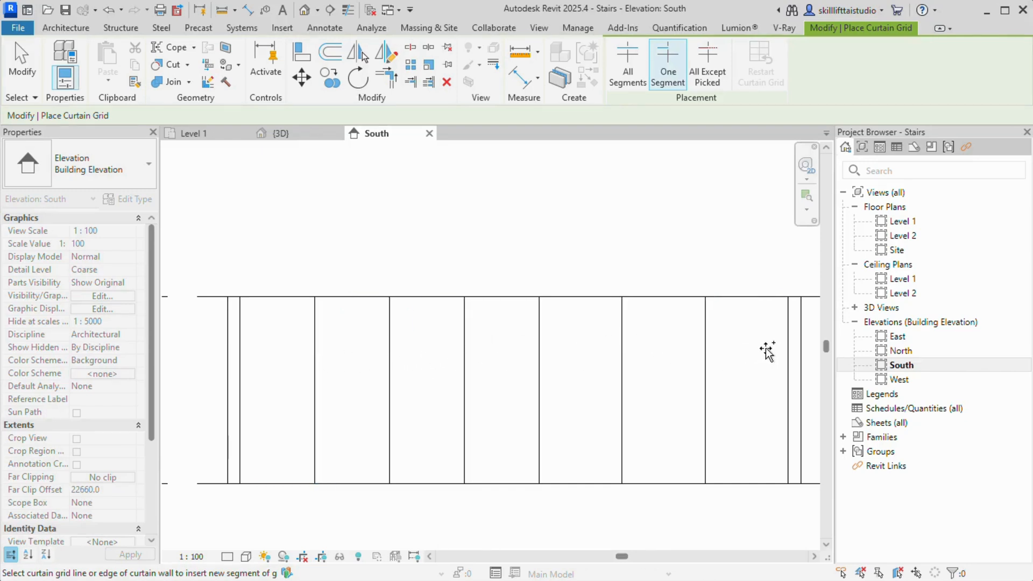
{"action": "left_click", "coordinate": [627, 67]}
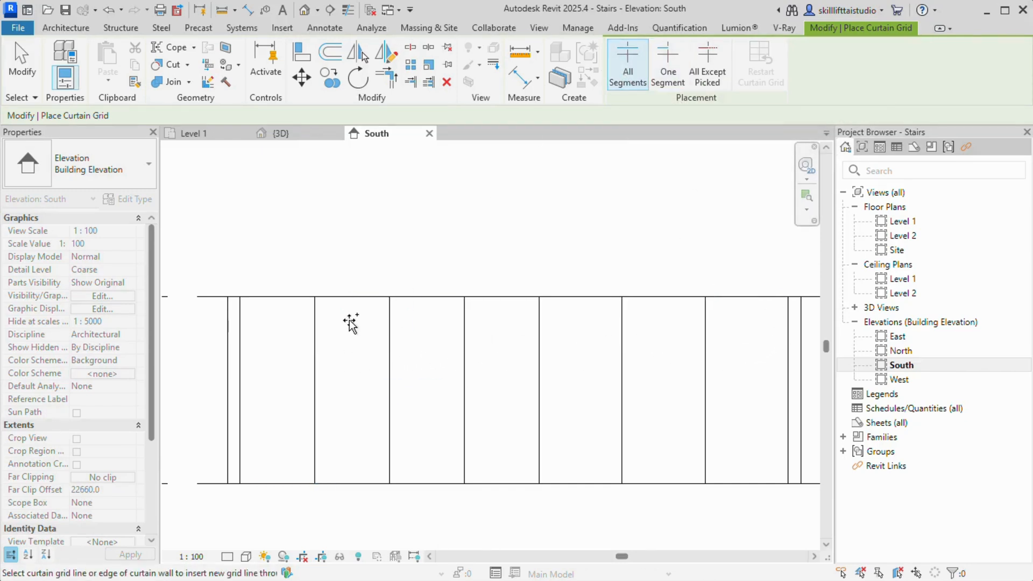
{"action": "scroll", "coordinate": [238, 325], "scroll_direction": "down", "scroll_amount": 3}
{"action": "middle_click_drag", "start_coordinate": [238, 338], "coordinate": [207, 329]}
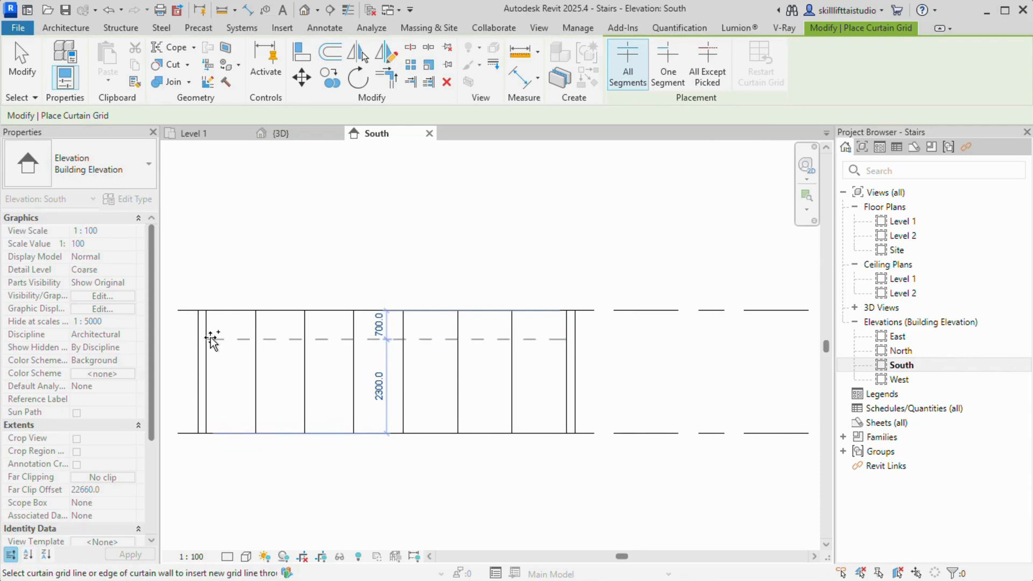
{"action": "left_click", "coordinate": [211, 336]}
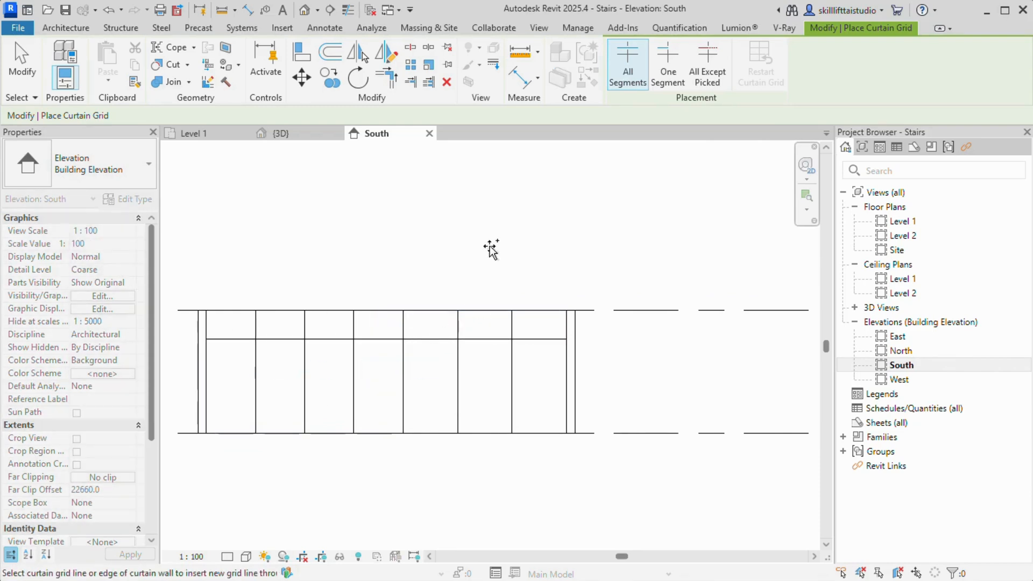
Add one-segment horizontal grid lines in the west and east end panels, about 1800 mm and 1740 mm above the base, and finish the command
{"action": "left_click", "coordinate": [667, 70]}
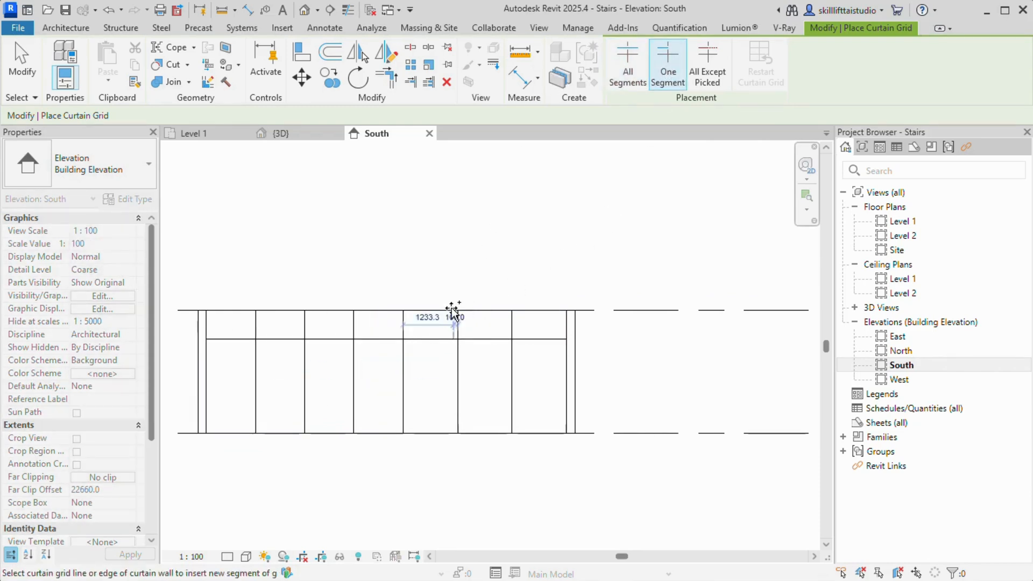
{"action": "left_click", "coordinate": [255, 361]}
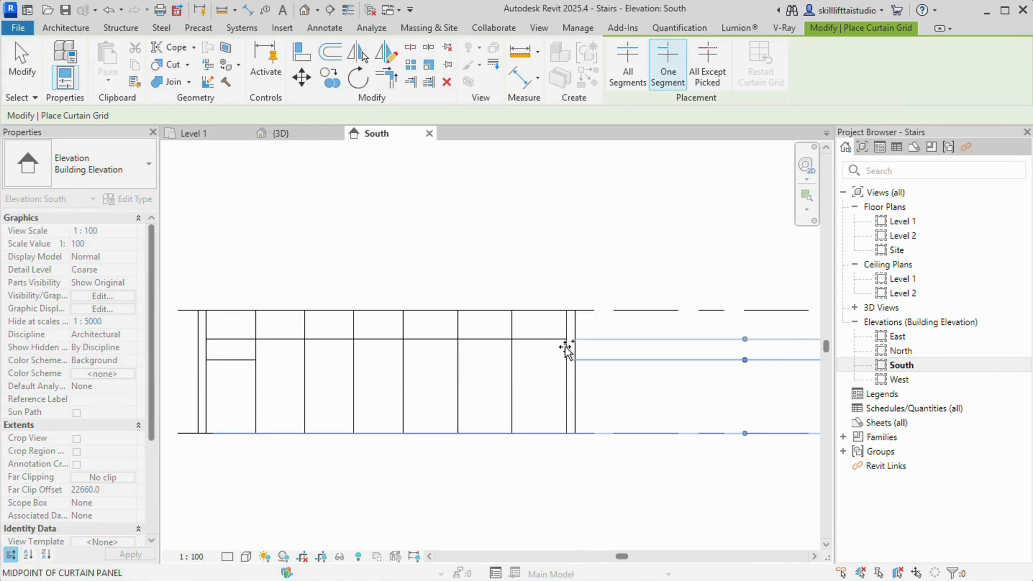
{"action": "scroll", "coordinate": [565, 364], "scroll_direction": "up", "scroll_amount": 4}
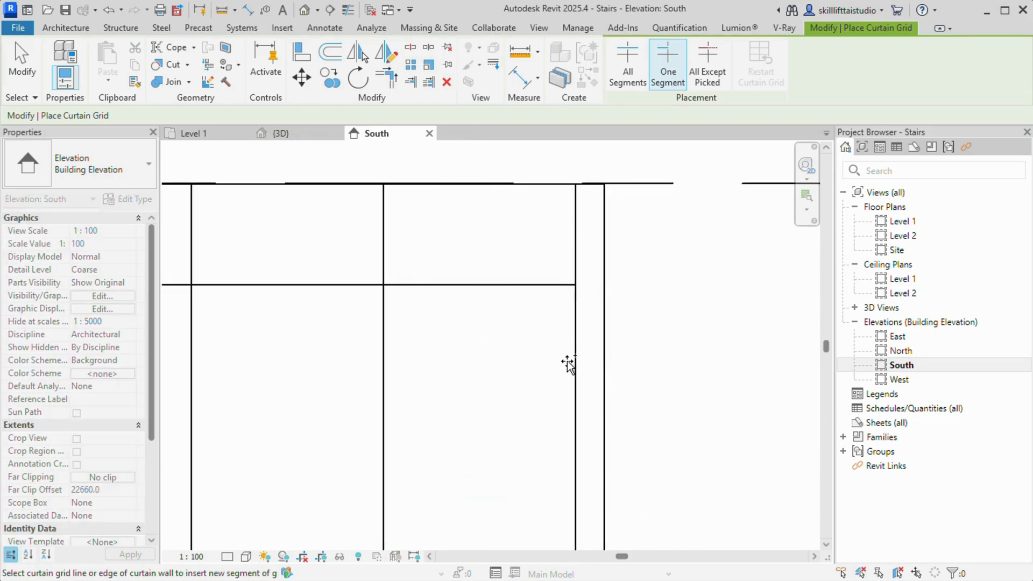
{"action": "left_click", "coordinate": [573, 364]}
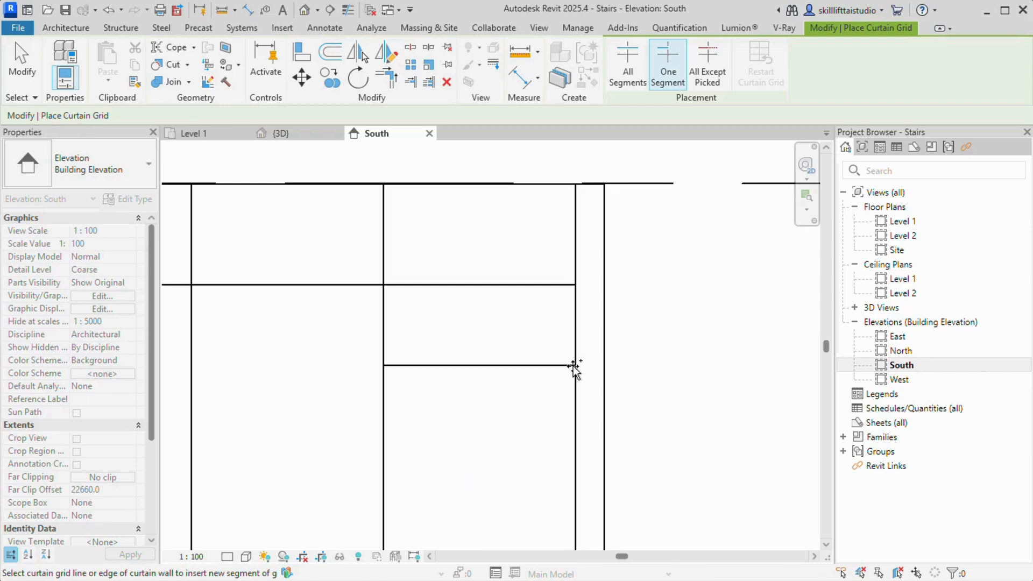
{"action": "scroll", "coordinate": [502, 409], "scroll_direction": "down", "scroll_amount": 2}
{"action": "scroll", "coordinate": [502, 425], "scroll_direction": "down", "scroll_amount": 1}
{"action": "key", "text": "Escape"}
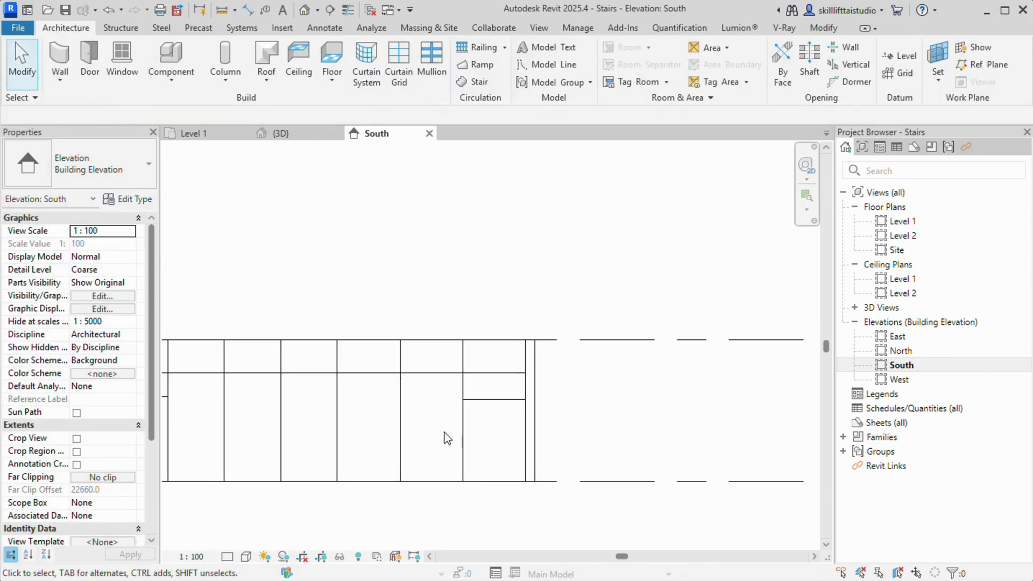
Check the height offset between the short horizontal grid lines in the two end panels using the east line's temporary dimensions
{"action": "scroll", "coordinate": [463, 425], "scroll_direction": "down", "scroll_amount": 3}
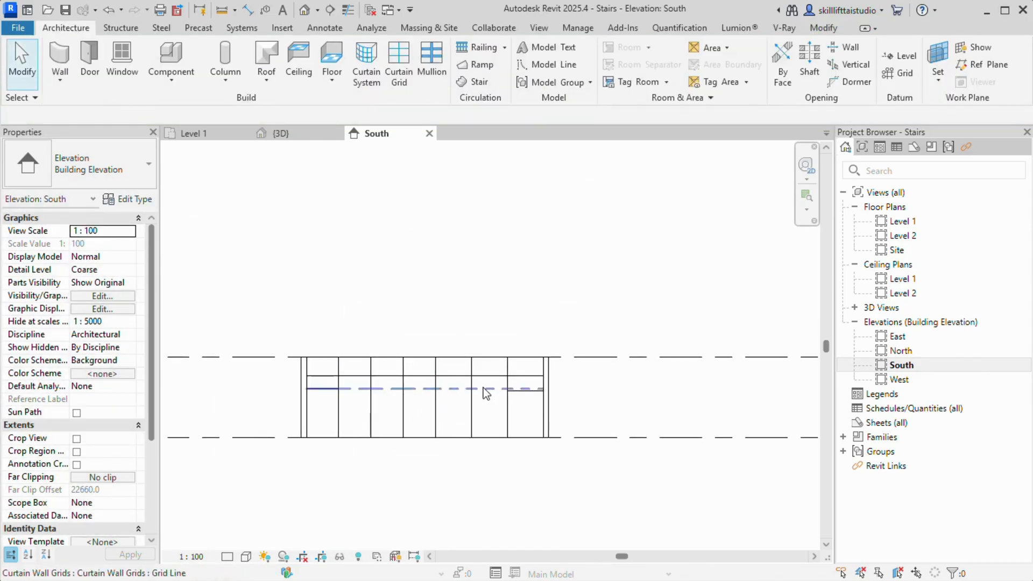
{"action": "scroll", "coordinate": [456, 392], "scroll_direction": "up", "scroll_amount": 2}
{"action": "left_click", "coordinate": [456, 390]}
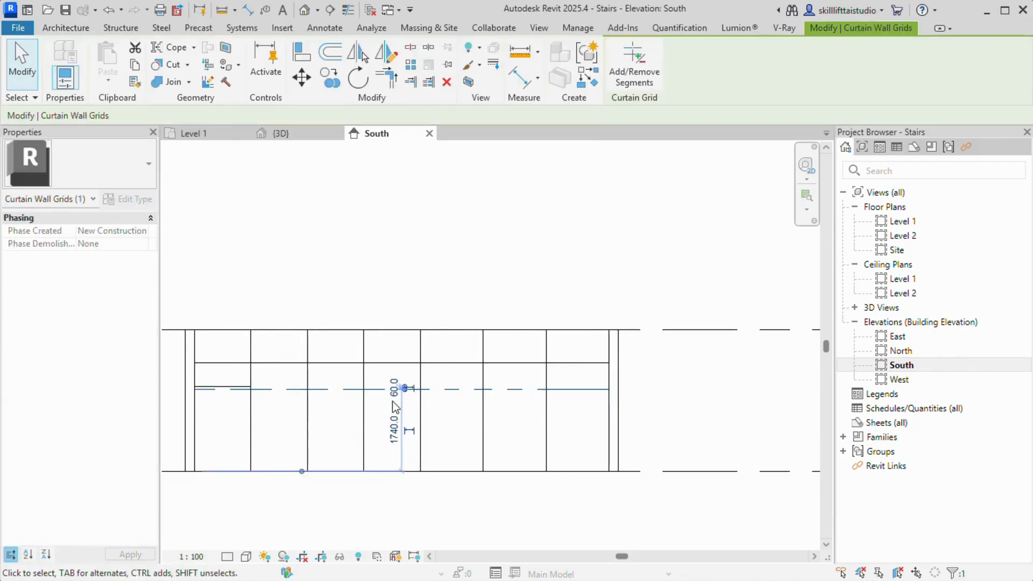
{"action": "scroll", "coordinate": [431, 336], "scroll_direction": "up", "scroll_amount": 3}
{"action": "scroll", "coordinate": [421, 385], "scroll_direction": "down", "scroll_amount": 3}
{"action": "middle_click_drag", "start_coordinate": [422, 385], "coordinate": [478, 367]}
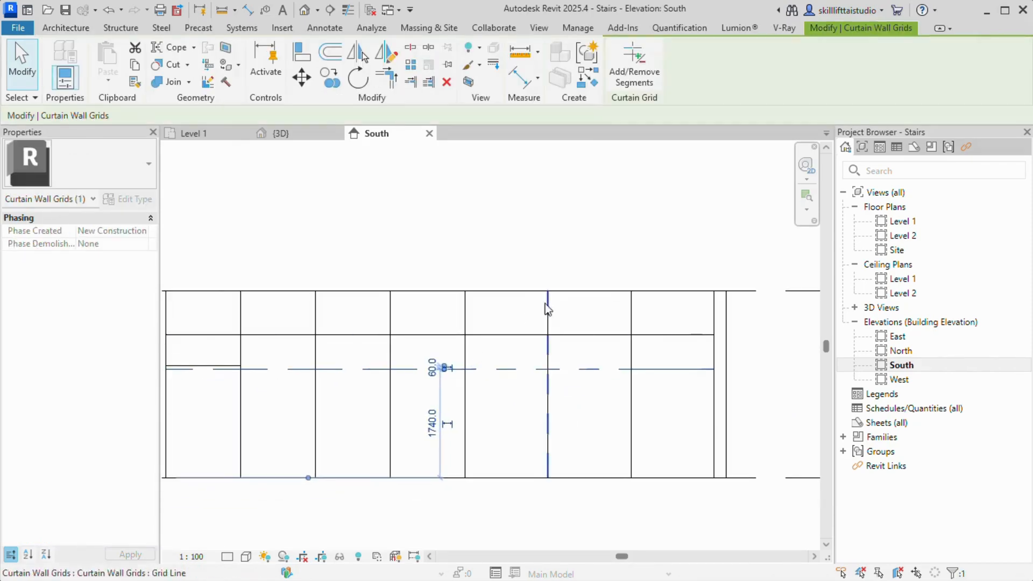
{"action": "key", "text": "Escape"}
{"action": "scroll", "coordinate": [520, 368], "scroll_direction": "down", "scroll_amount": 1}
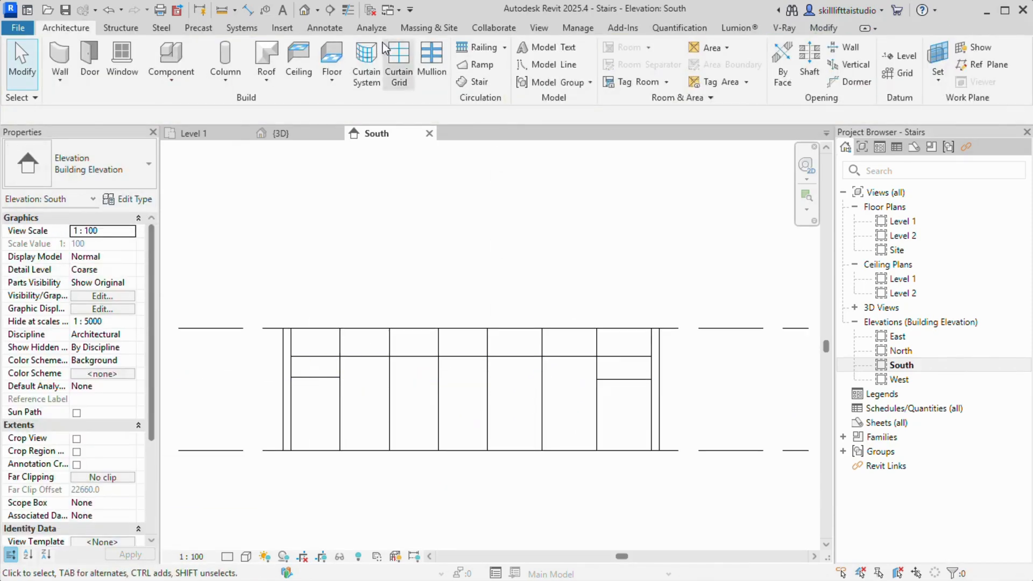
Align the west end panel's short horizontal grid line with the one in the east end panel, and finish the Align command
{"action": "left_click", "coordinate": [822, 28]}
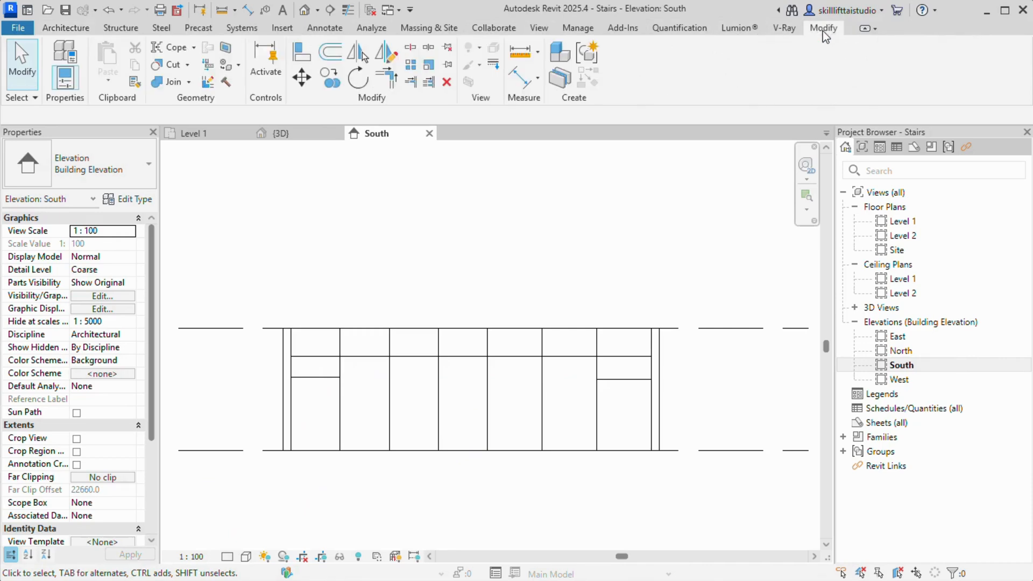
{"action": "left_click", "coordinate": [302, 54]}
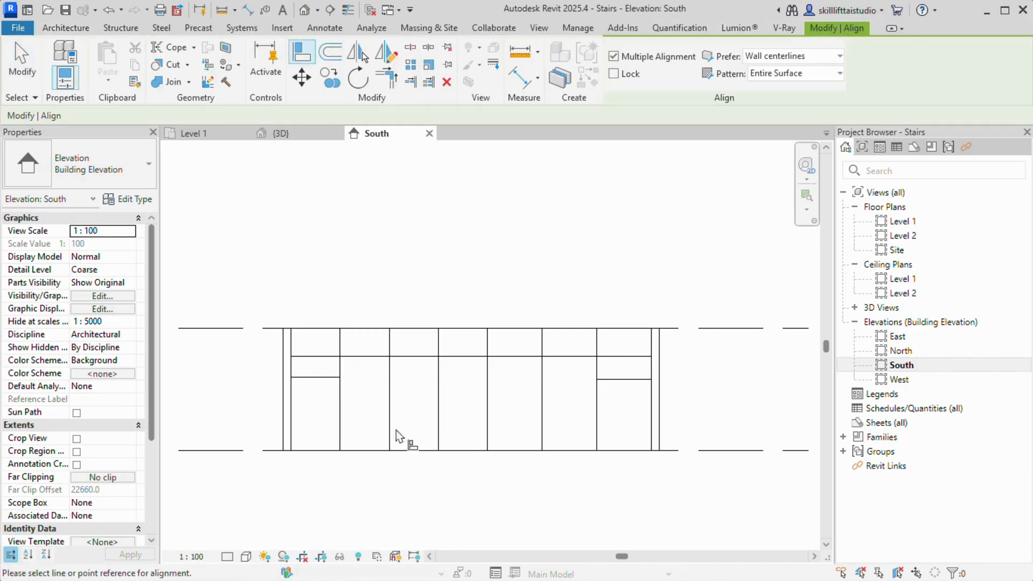
{"action": "left_click", "coordinate": [610, 380]}
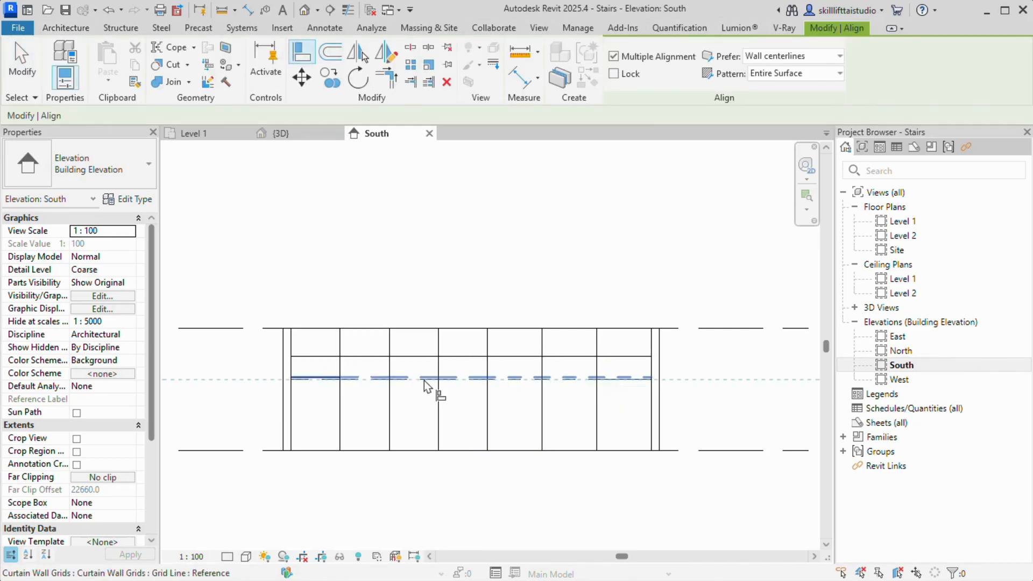
{"action": "scroll", "coordinate": [332, 385], "scroll_direction": "up", "scroll_amount": 4}
{"action": "left_click", "coordinate": [318, 380]}
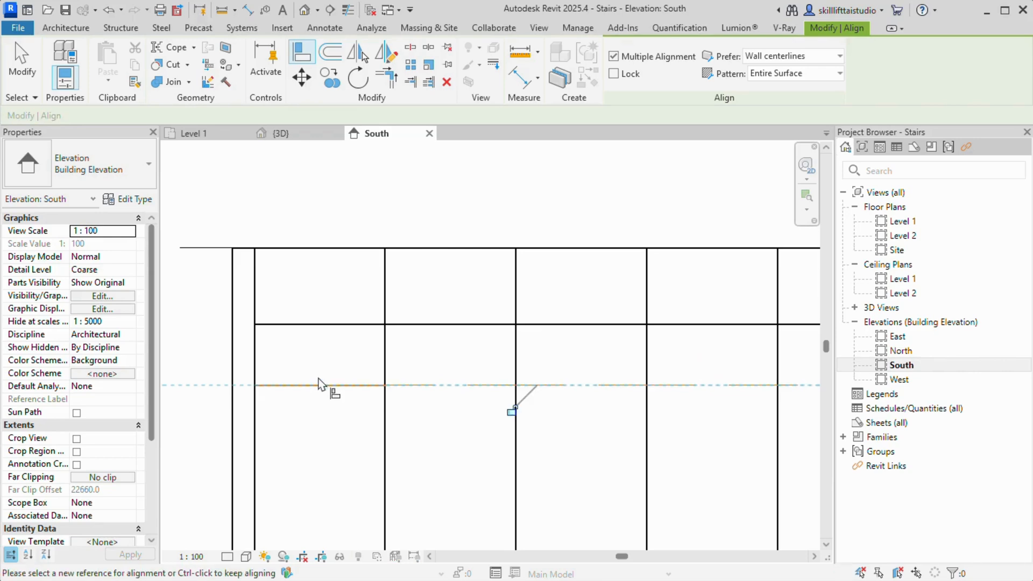
{"action": "key", "text": "Escape"}
{"action": "scroll", "coordinate": [413, 406], "scroll_direction": "down", "scroll_amount": 5}
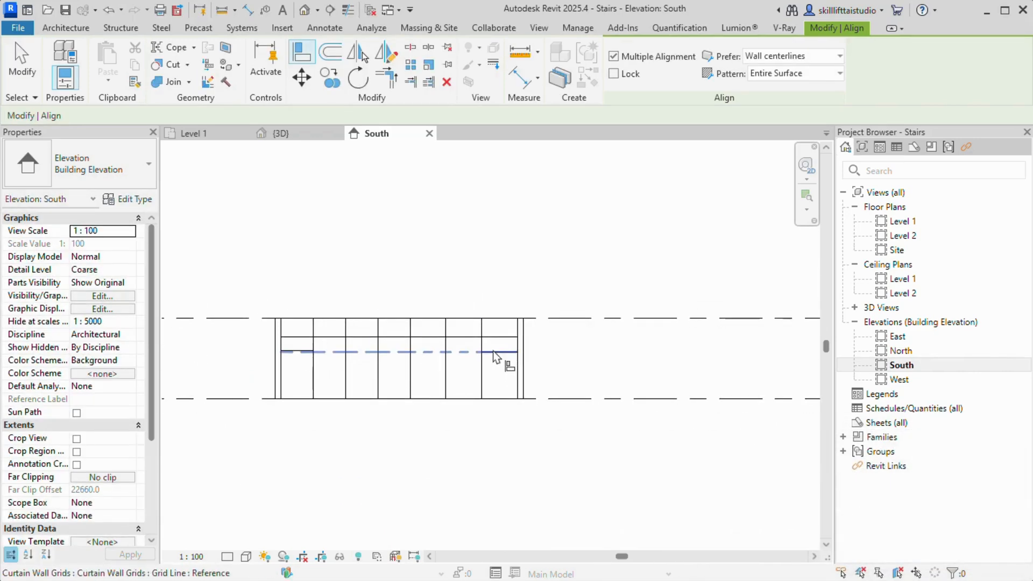
{"action": "left_click", "coordinate": [493, 351]}
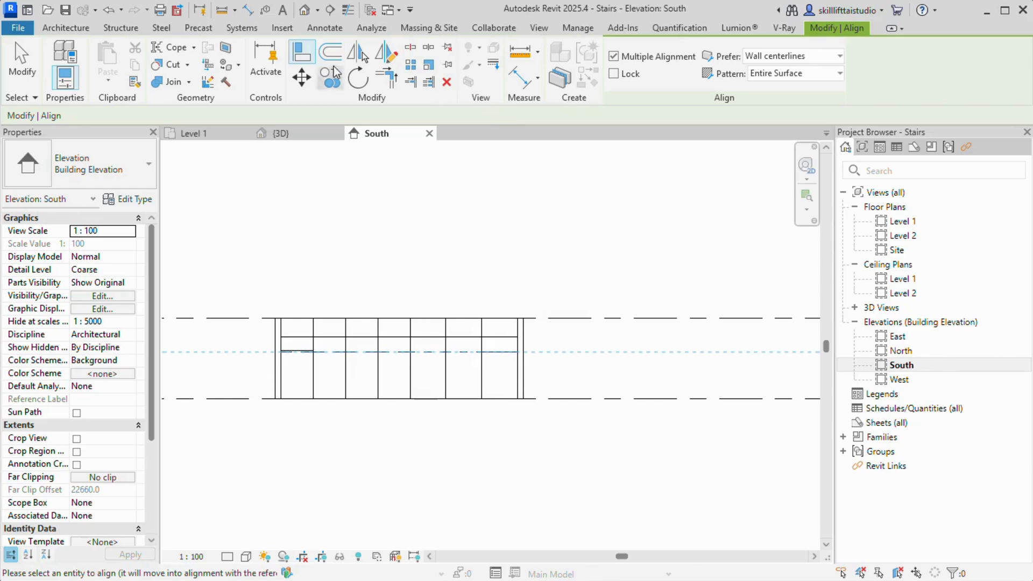
{"action": "scroll", "coordinate": [299, 362], "scroll_direction": "up", "scroll_amount": 2}
{"action": "left_click", "coordinate": [296, 346]}
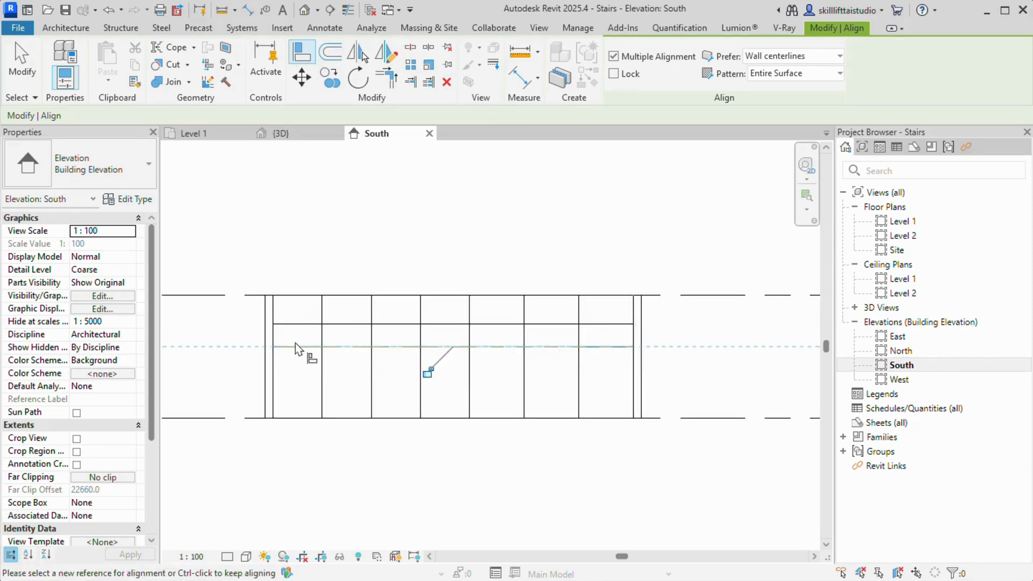
{"action": "left_click", "coordinate": [766, 559]}
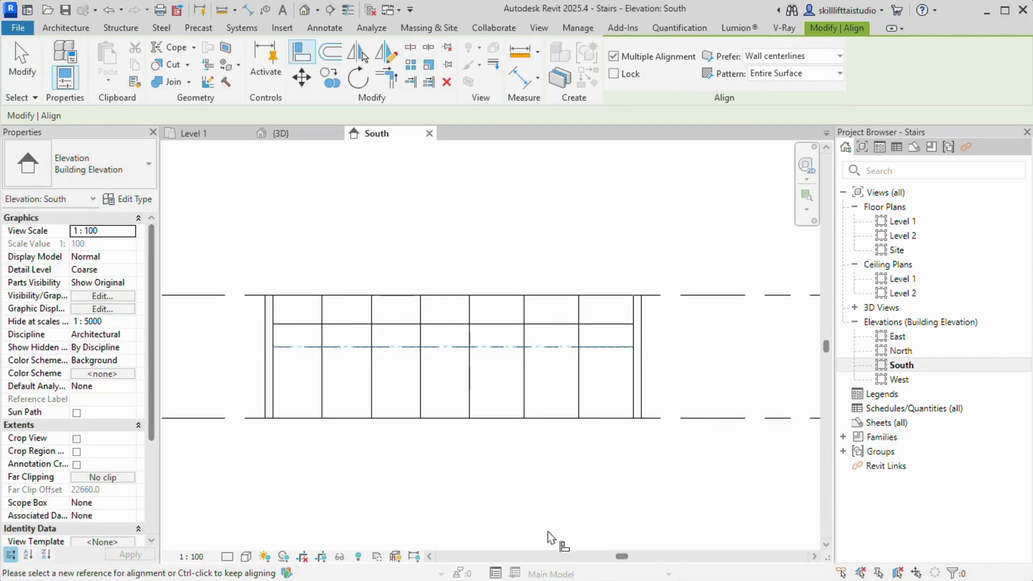
{"action": "key", "text": "Escape"}
{"action": "key", "text": "Escape"}
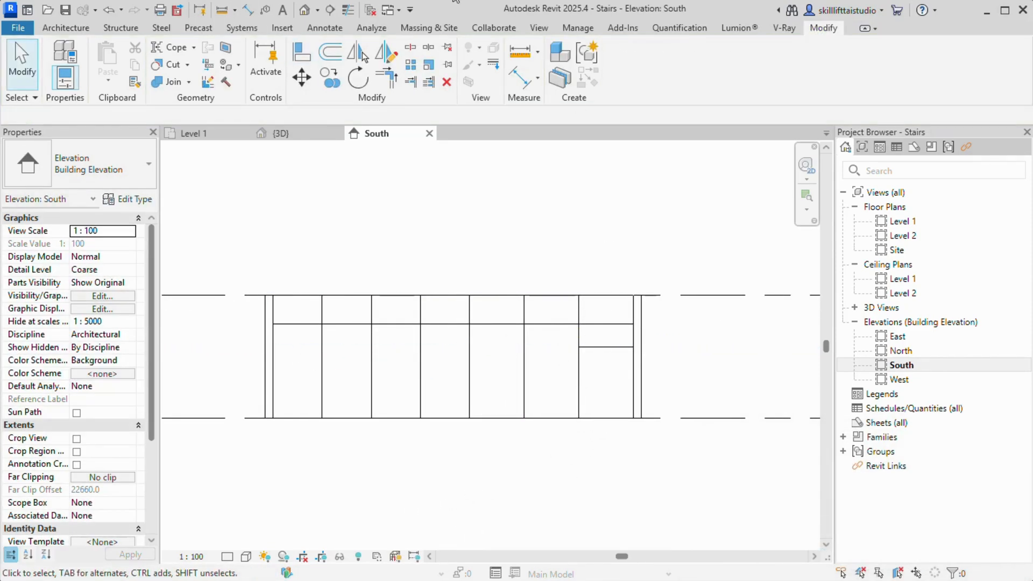
Add a one-segment horizontal curtain grid line in the west end panel, level with the east panel's short line, and finish the command
{"action": "left_click", "coordinate": [63, 28]}
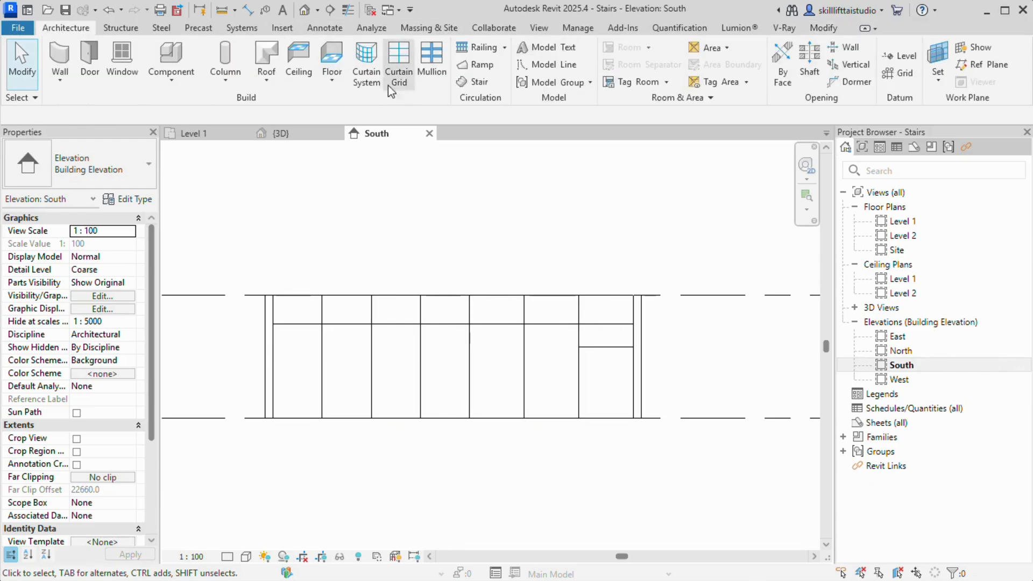
{"action": "left_click", "coordinate": [398, 60]}
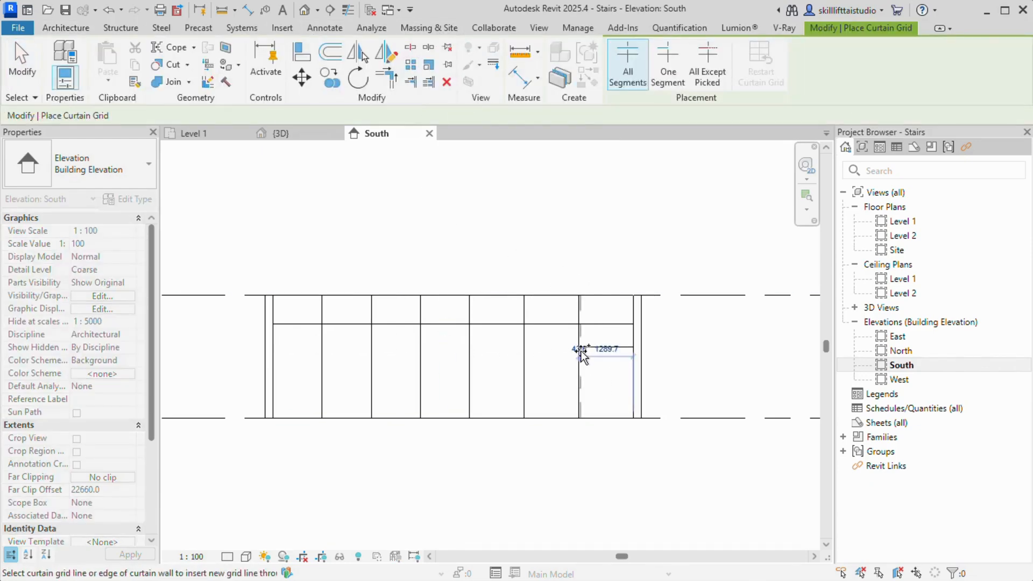
{"action": "left_click", "coordinate": [667, 69]}
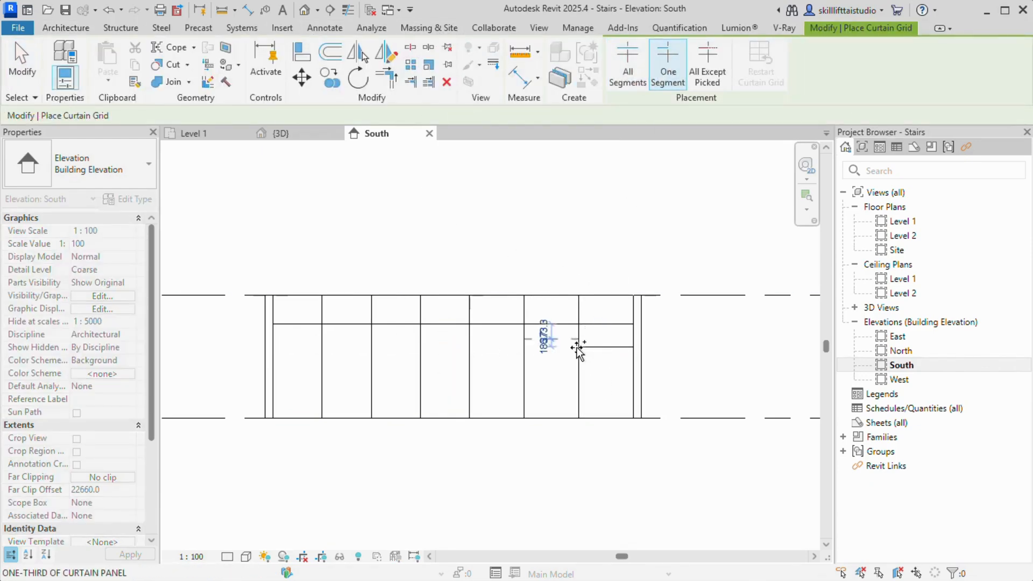
{"action": "left_click", "coordinate": [321, 351]}
{"action": "key", "text": "Escape"}
{"action": "key", "text": "Escape"}
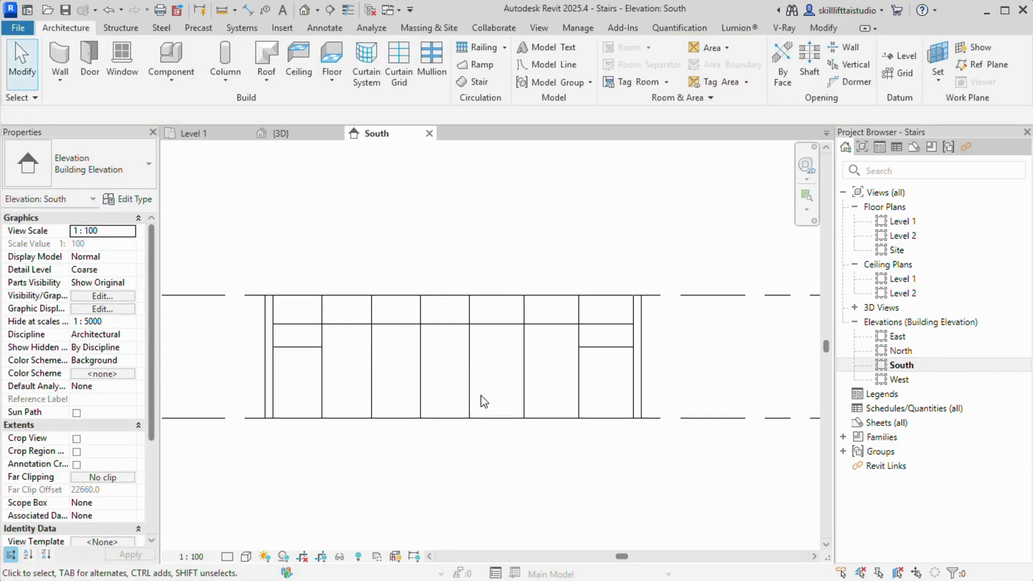
Examine the curtain wall's grid layout from the front-right isometric angle in the 3D view
{"action": "scroll", "coordinate": [403, 370], "scroll_direction": "up", "scroll_amount": 4}
{"action": "scroll", "coordinate": [398, 371], "scroll_direction": "down", "scroll_amount": 4}
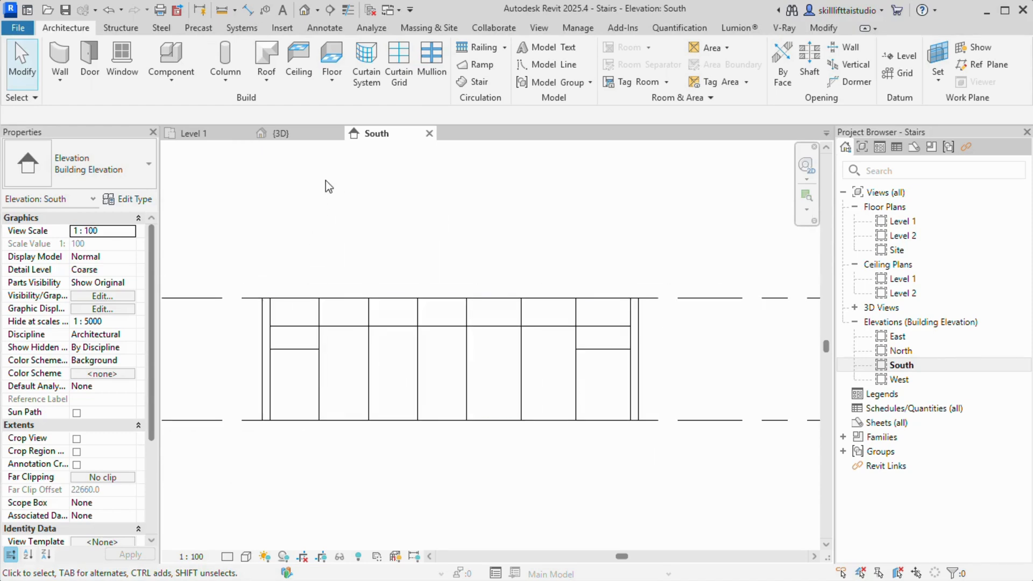
{"action": "left_click", "coordinate": [308, 135]}
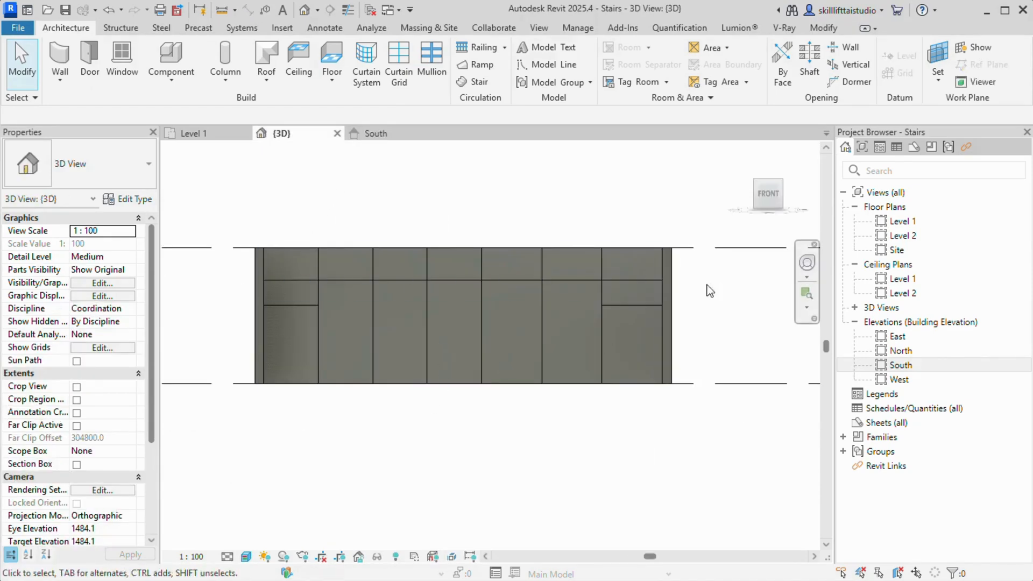
{"action": "left_click", "coordinate": [783, 193]}
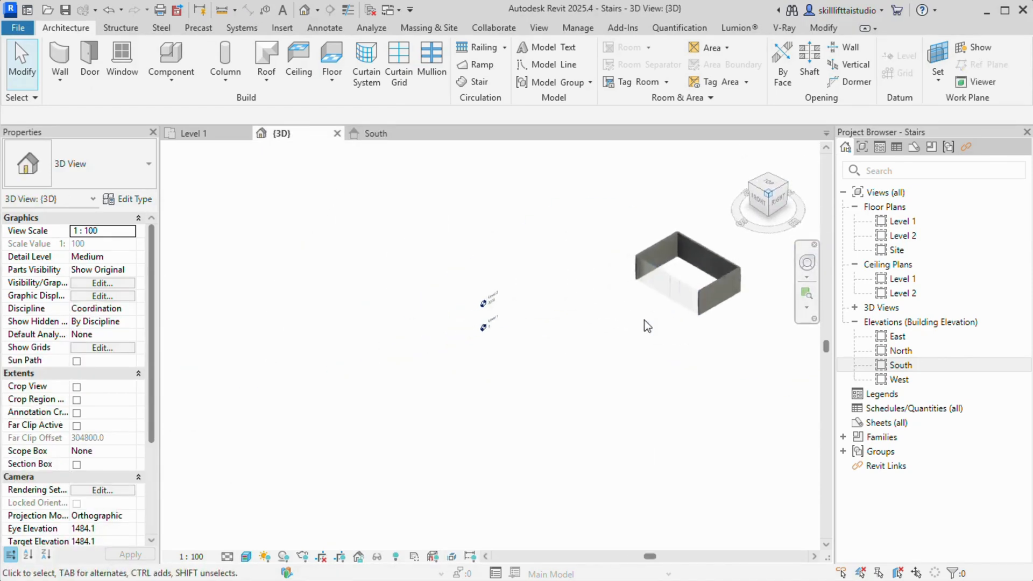
{"action": "scroll", "coordinate": [472, 310], "scroll_direction": "up", "scroll_amount": 8}
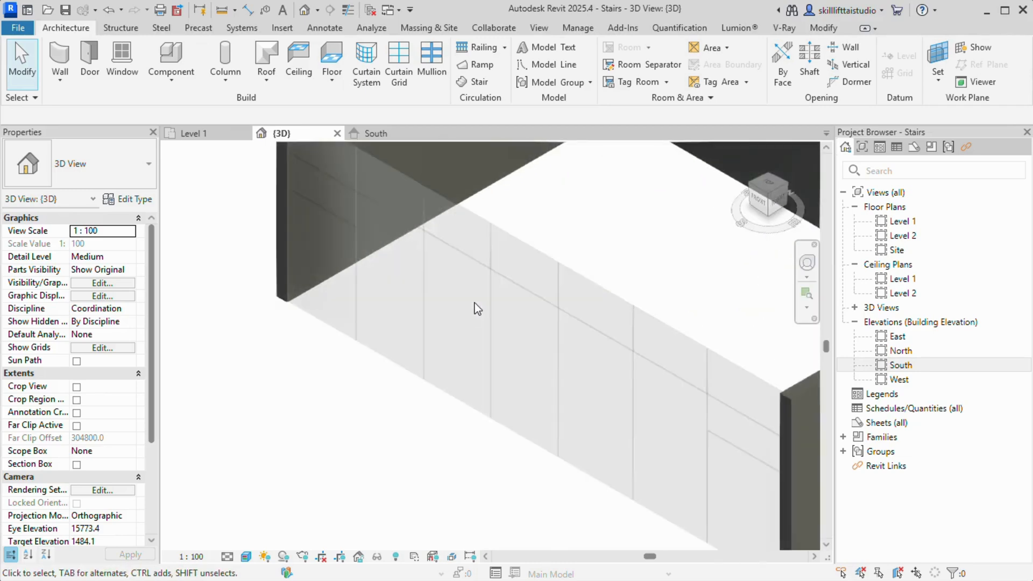
{"action": "scroll", "coordinate": [350, 175], "scroll_direction": "down", "scroll_amount": 6}
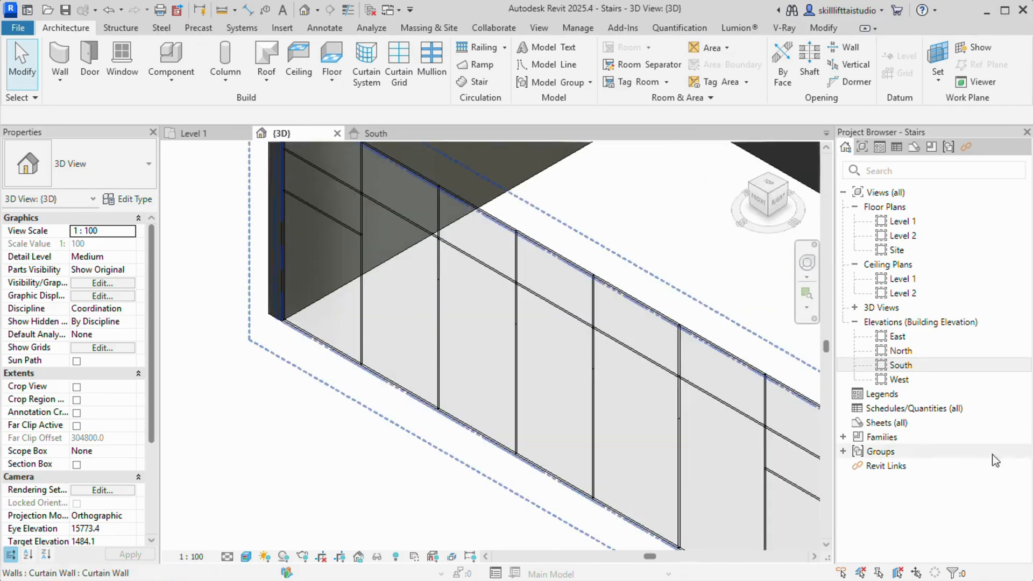
{"action": "middle_click_drag", "start_coordinate": [734, 479], "coordinate": [617, 400]}
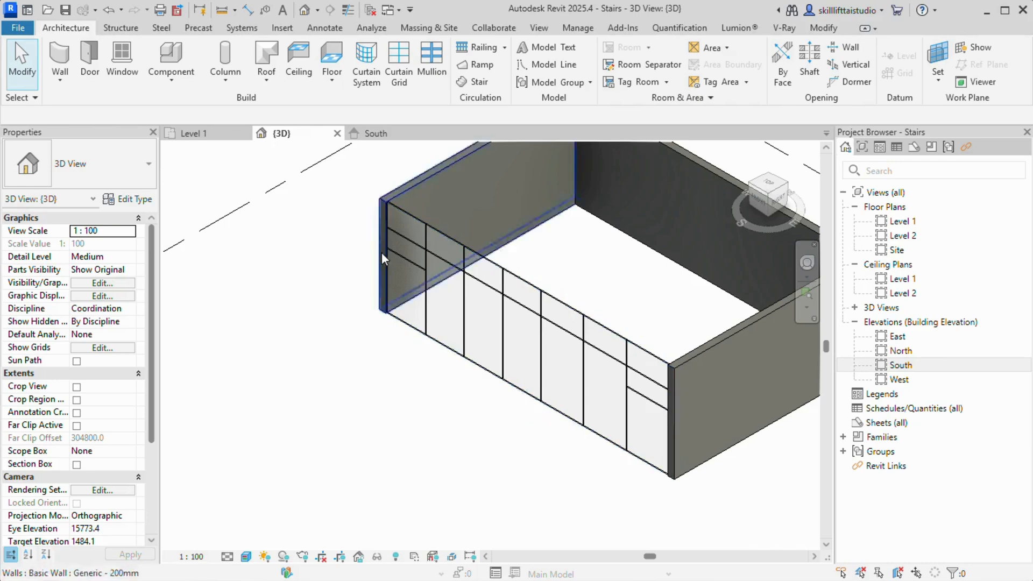
{"action": "scroll", "coordinate": [614, 393], "scroll_direction": "up", "scroll_amount": 4}
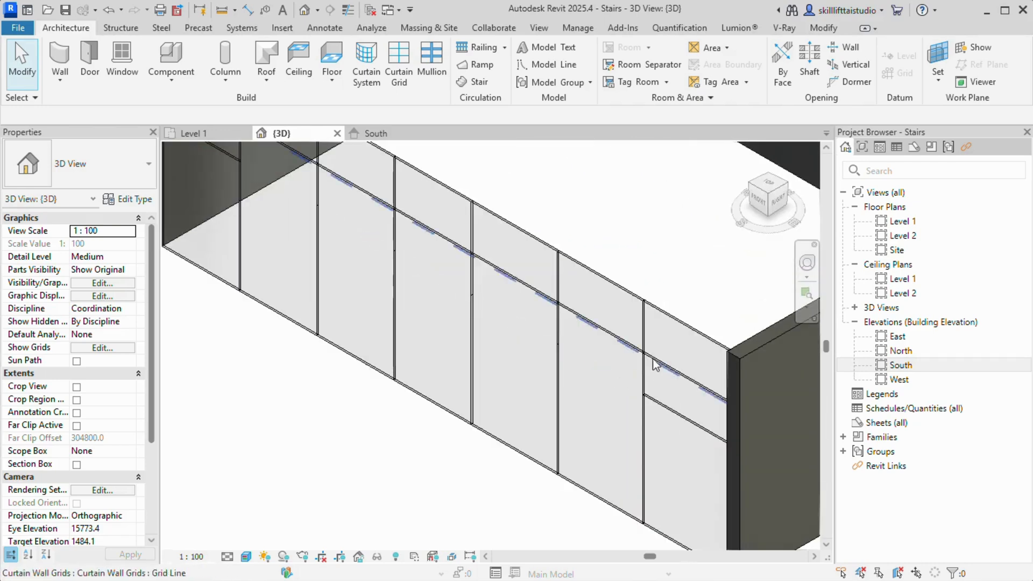
Check the curtain wall's grid lines up close, then open the South elevation
{"action": "scroll", "coordinate": [550, 265], "scroll_direction": "up", "scroll_amount": 1}
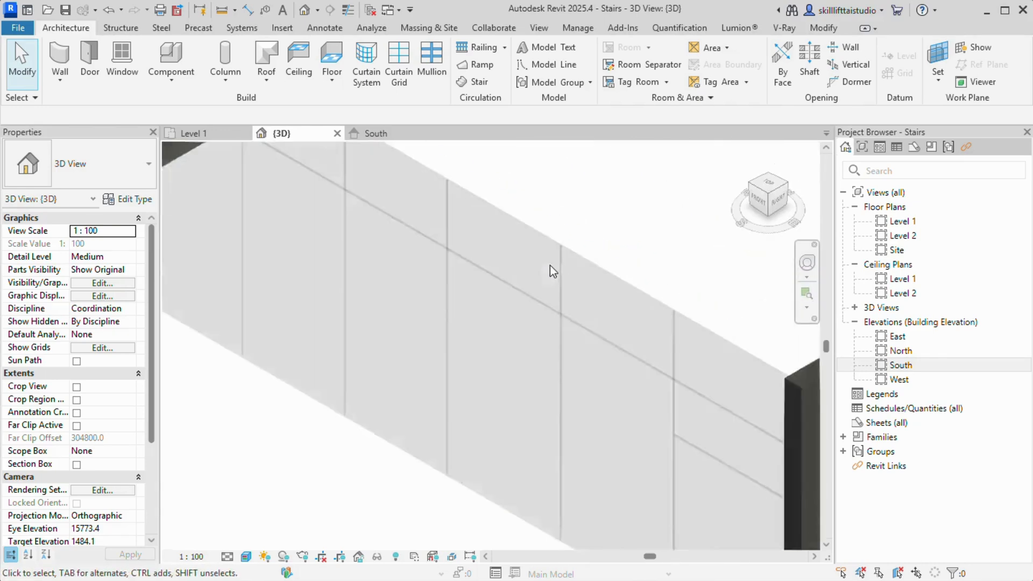
{"action": "scroll", "coordinate": [553, 263], "scroll_direction": "up", "scroll_amount": 4}
{"action": "scroll", "coordinate": [572, 250], "scroll_direction": "down", "scroll_amount": 2}
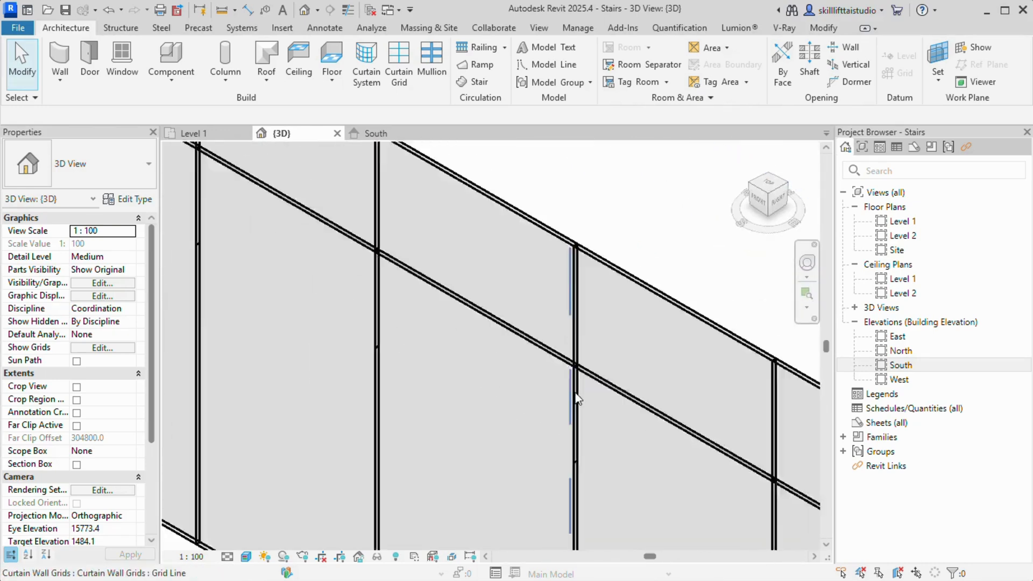
{"action": "scroll", "coordinate": [575, 393], "scroll_direction": "down", "scroll_amount": 6}
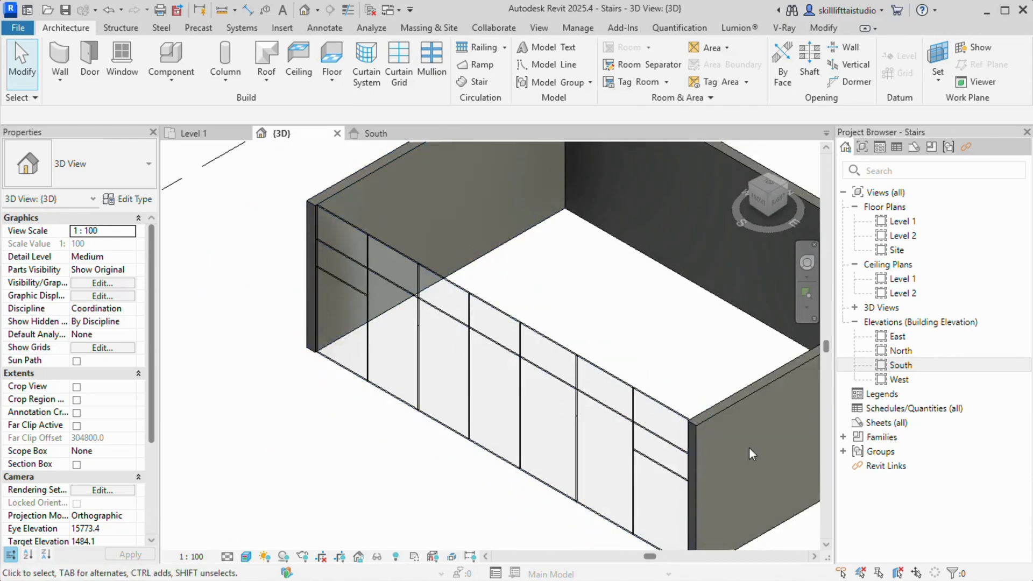
{"action": "left_click", "coordinate": [758, 207]}
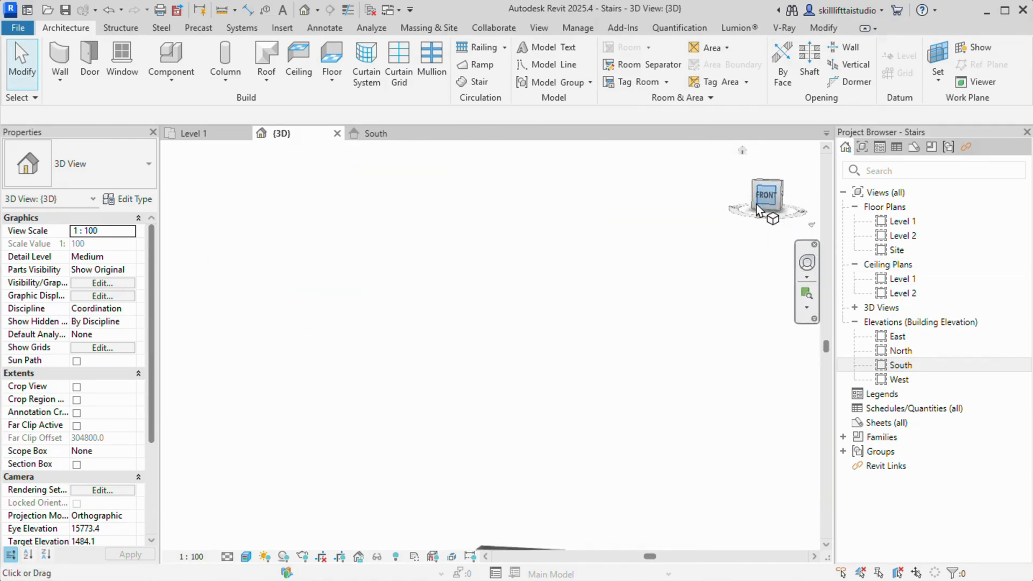
{"action": "left_click", "coordinate": [925, 366]}
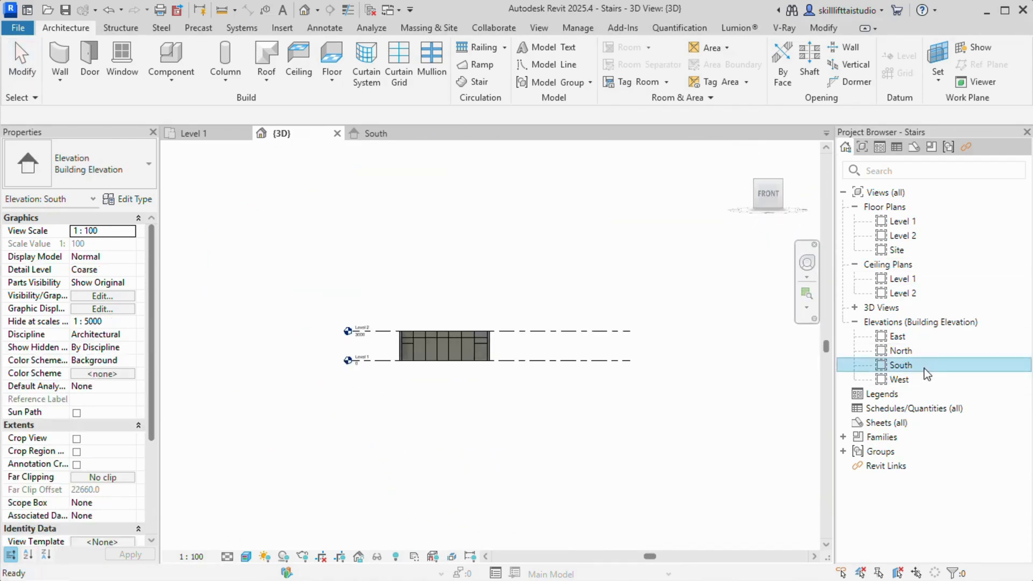
{"action": "double_click", "coordinate": [926, 371]}
Place Rectangular Mullion 50 x 150mm mullions on all grid lines of the curtain wall in the South elevation
{"action": "left_click", "coordinate": [429, 75]}
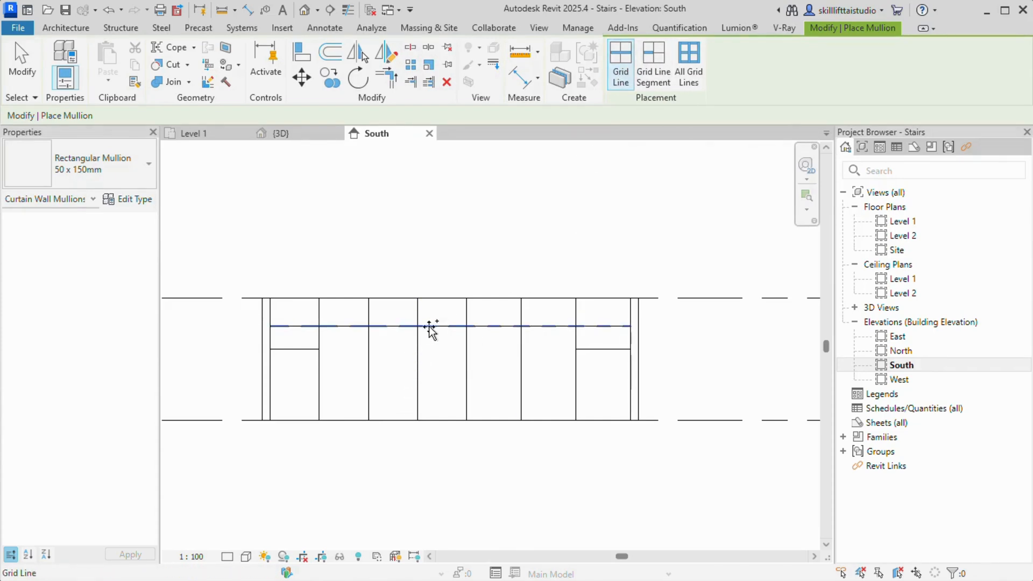
{"action": "left_click", "coordinate": [624, 328]}
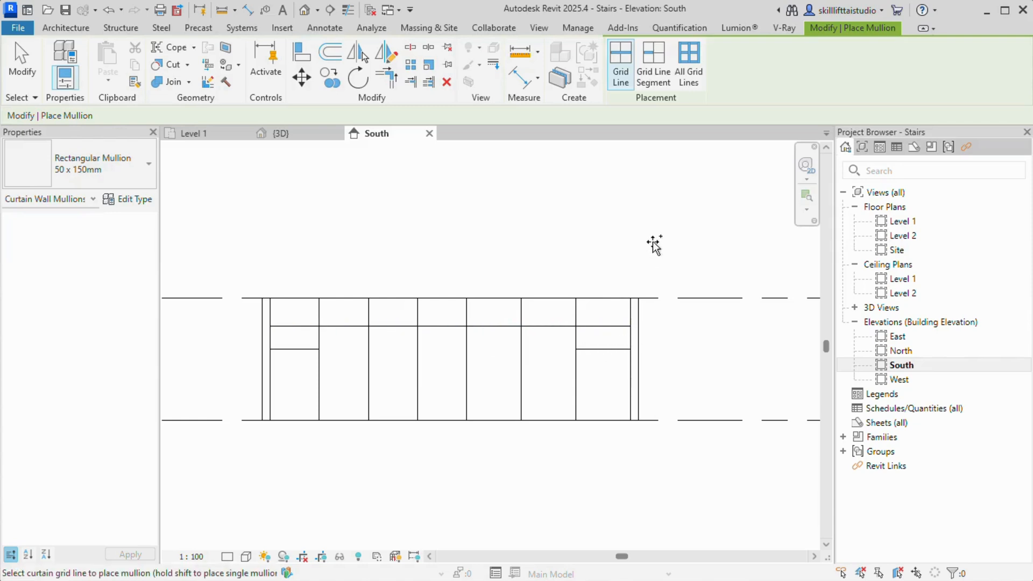
{"action": "left_click", "coordinate": [652, 63]}
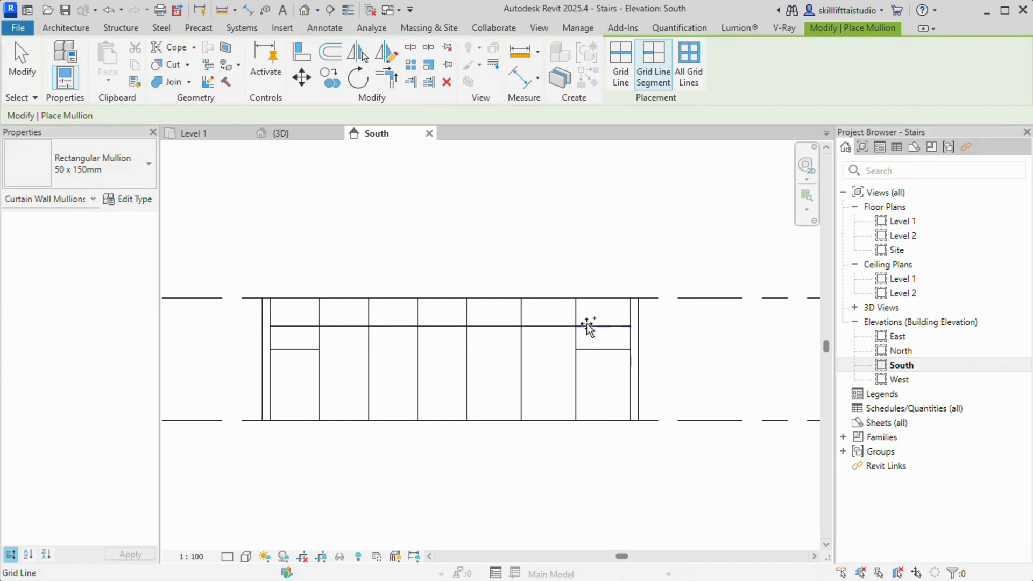
{"action": "left_click", "coordinate": [687, 73]}
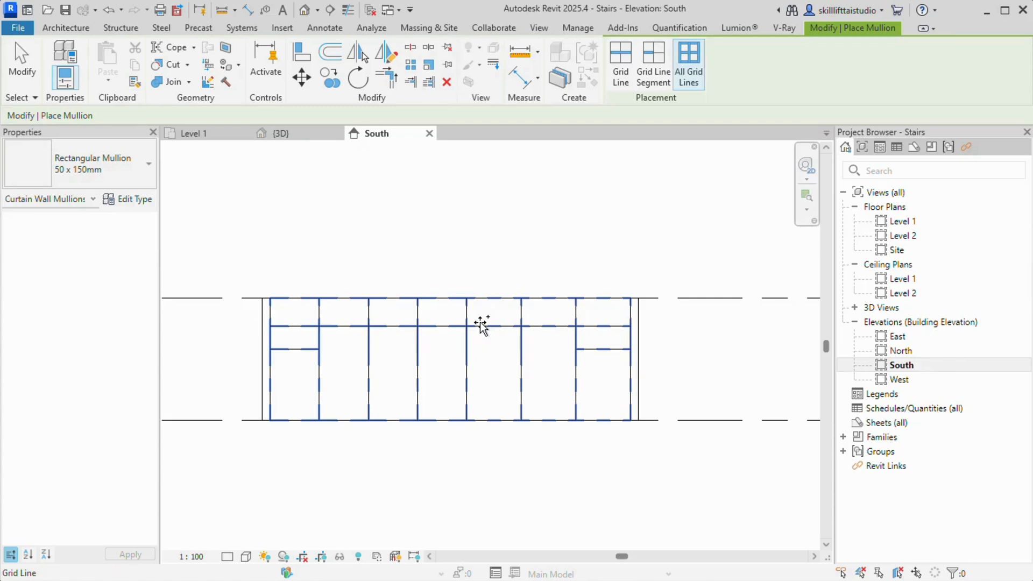
{"action": "left_click", "coordinate": [482, 325]}
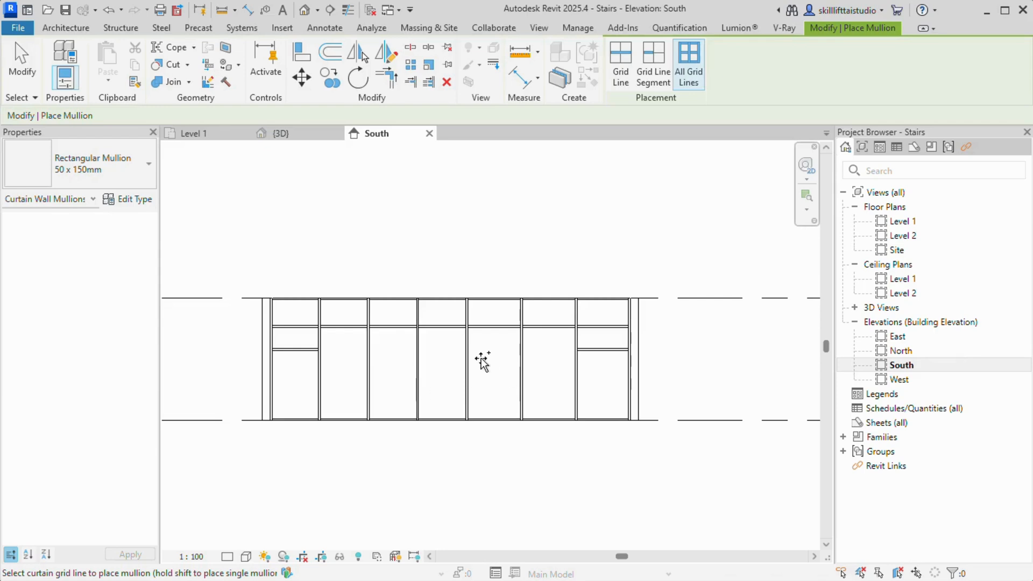
Examine the curtain wall's mullions in the South elevation and from the front-right isometric angle in the 3D view
{"action": "scroll", "coordinate": [483, 362], "scroll_direction": "up", "scroll_amount": 2}
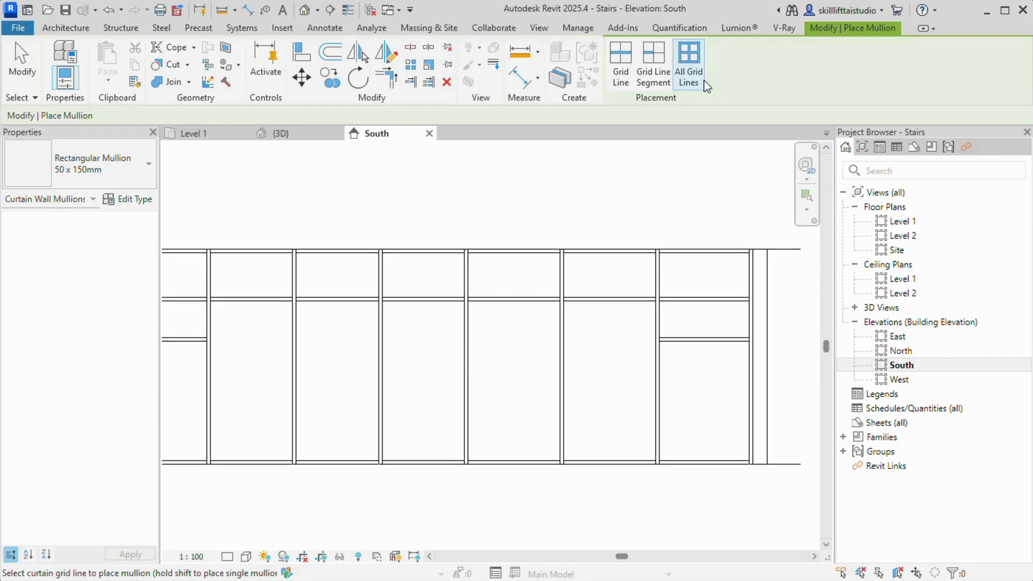
{"action": "scroll", "coordinate": [468, 215], "scroll_direction": "down", "scroll_amount": 2}
{"action": "left_click", "coordinate": [309, 133]}
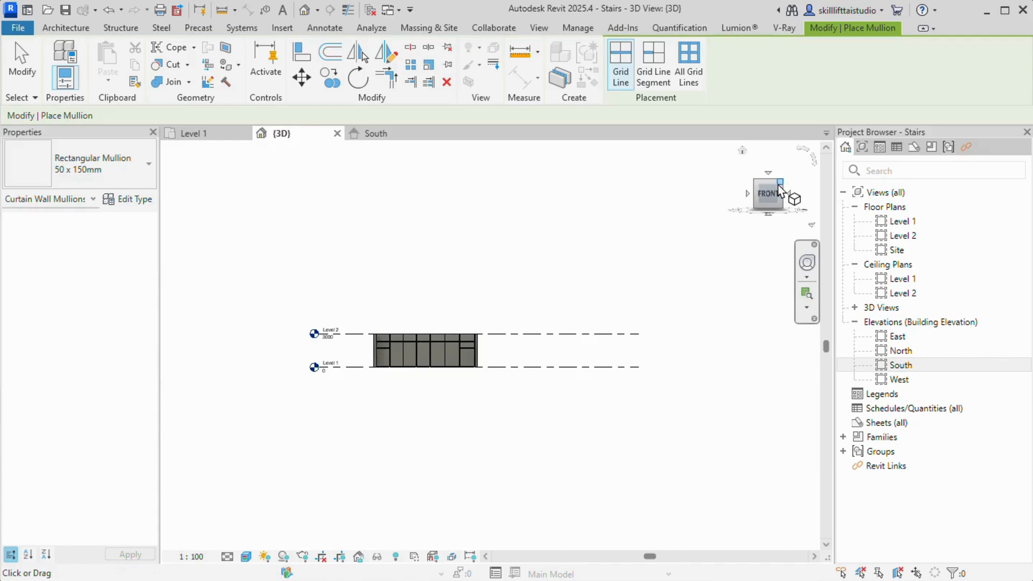
{"action": "left_click", "coordinate": [779, 183]}
{"action": "scroll", "coordinate": [467, 307], "scroll_direction": "up", "scroll_amount": 5}
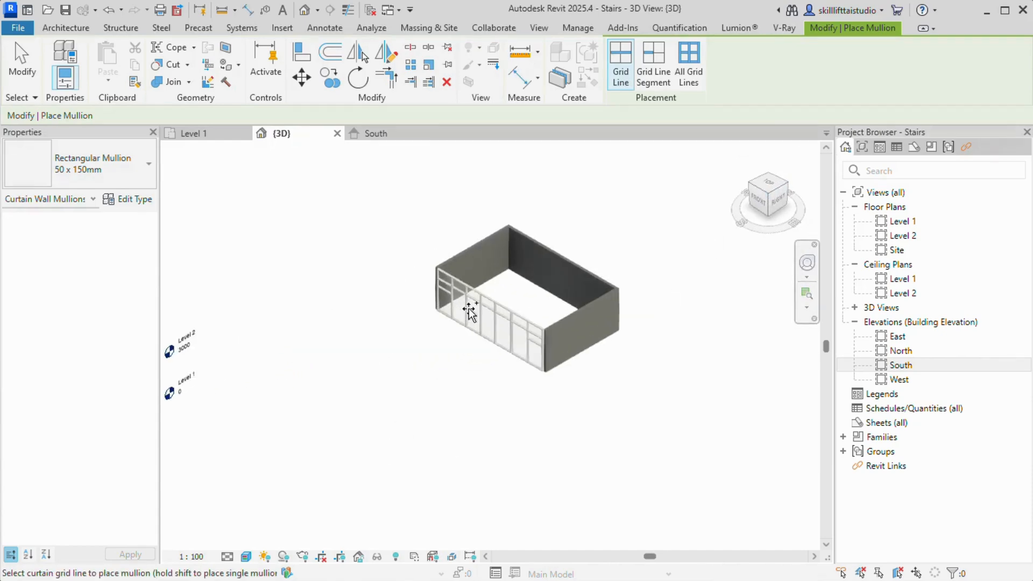
{"action": "scroll", "coordinate": [488, 305], "scroll_direction": "up", "scroll_amount": 3}
{"action": "scroll", "coordinate": [289, 438], "scroll_direction": "down", "scroll_amount": 6}
{"action": "middle_click_drag", "start_coordinate": [281, 461], "coordinate": [304, 383]}
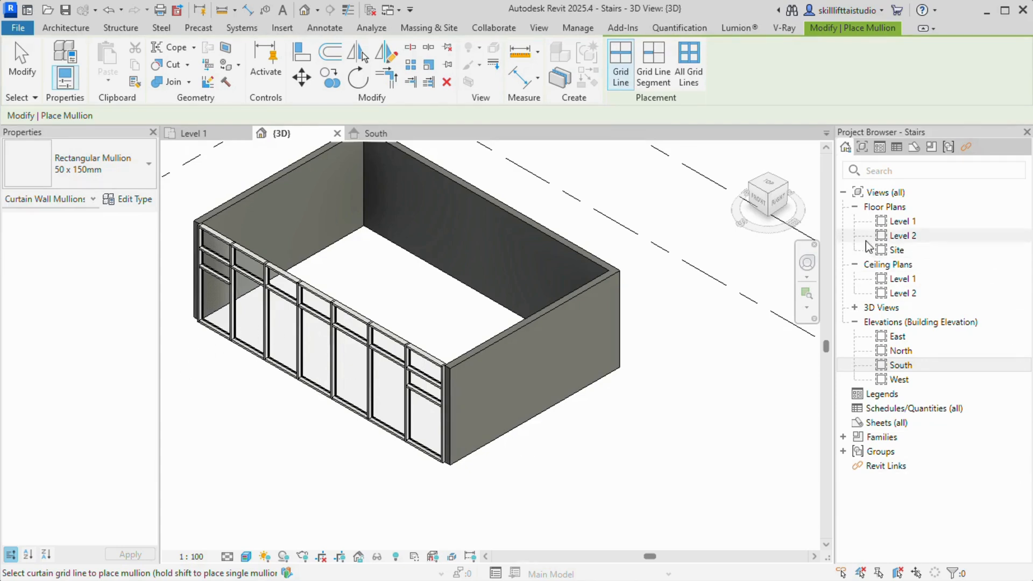
Draw an Exterior Glazing curtain wall about 8100 mm long on Level 1, east of the building and in line with its south wall
{"action": "double_click", "coordinate": [900, 221]}
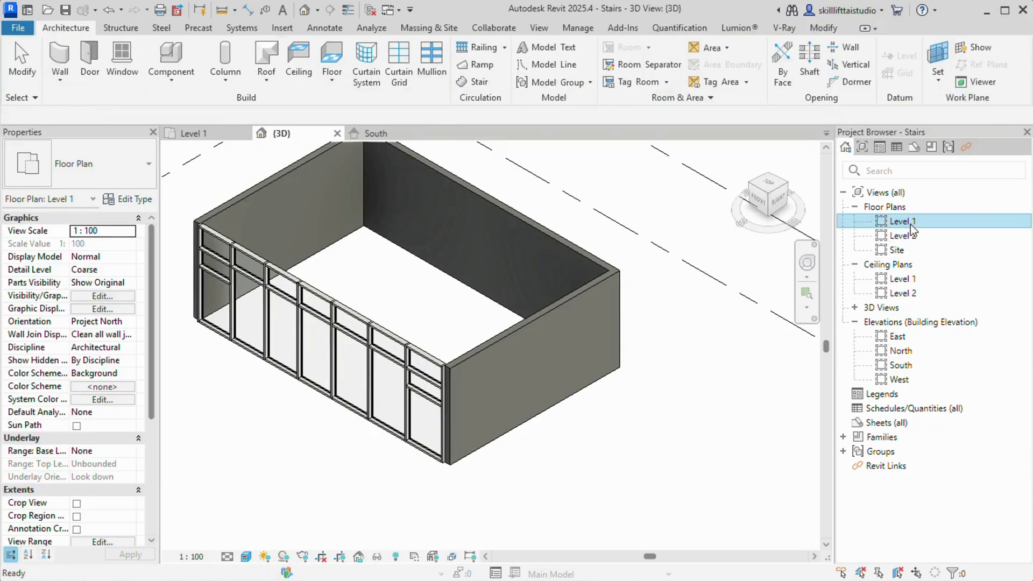
{"action": "scroll", "coordinate": [385, 360], "scroll_direction": "down", "scroll_amount": 3}
{"action": "middle_click_drag", "start_coordinate": [433, 398], "coordinate": [354, 333]}
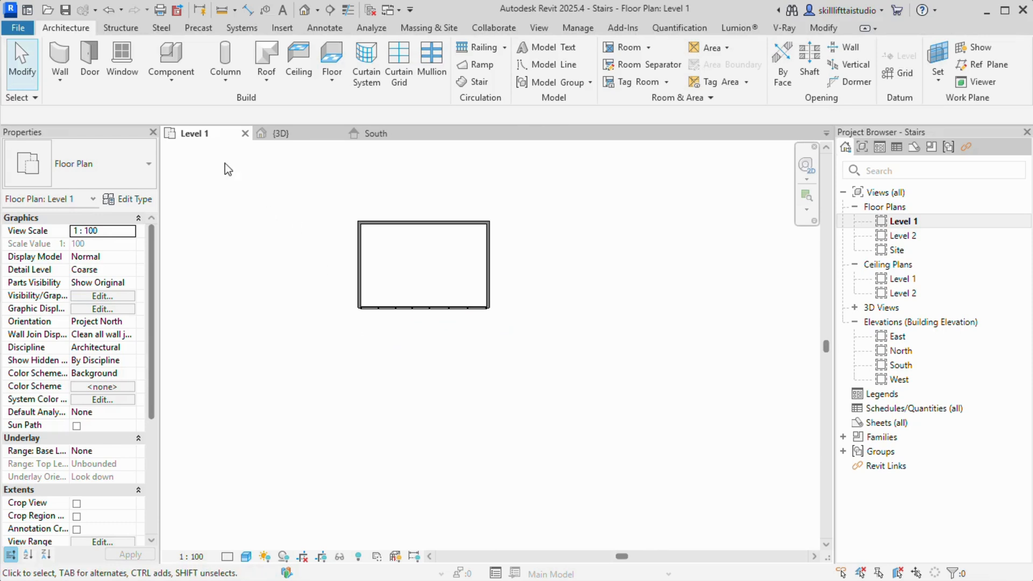
{"action": "left_click", "coordinate": [68, 82]}
{"action": "left_click", "coordinate": [69, 102]}
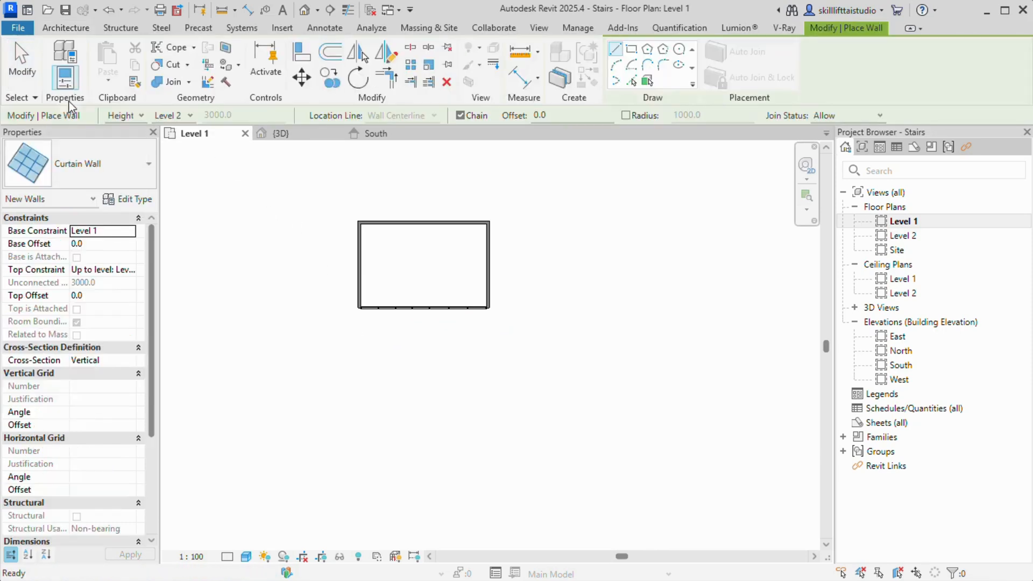
{"action": "left_click", "coordinate": [118, 179]}
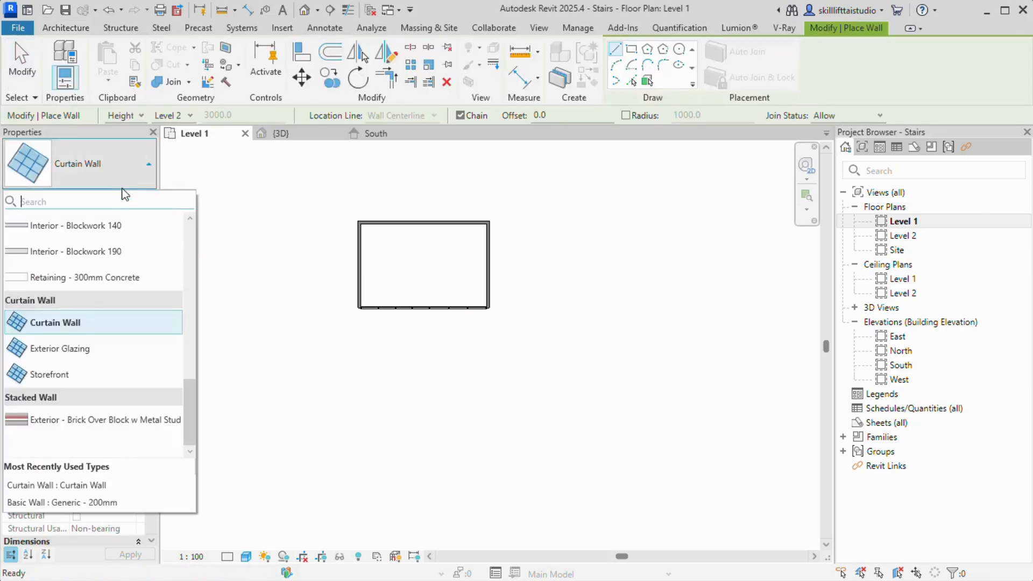
{"action": "left_click", "coordinate": [60, 352]}
{"action": "left_click", "coordinate": [553, 308]}
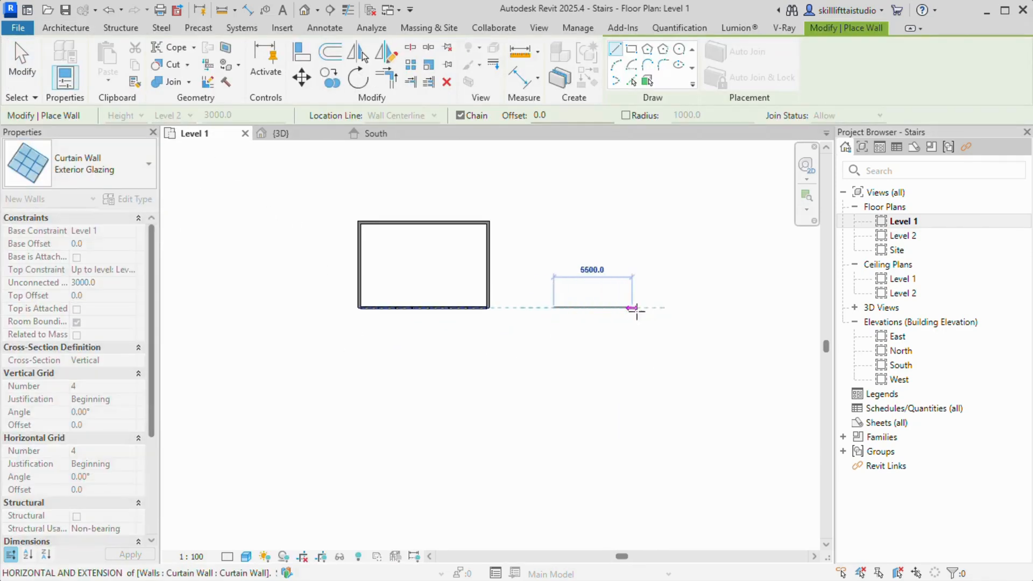
{"action": "left_click", "coordinate": [669, 308]}
{"action": "key", "text": "Escape"}
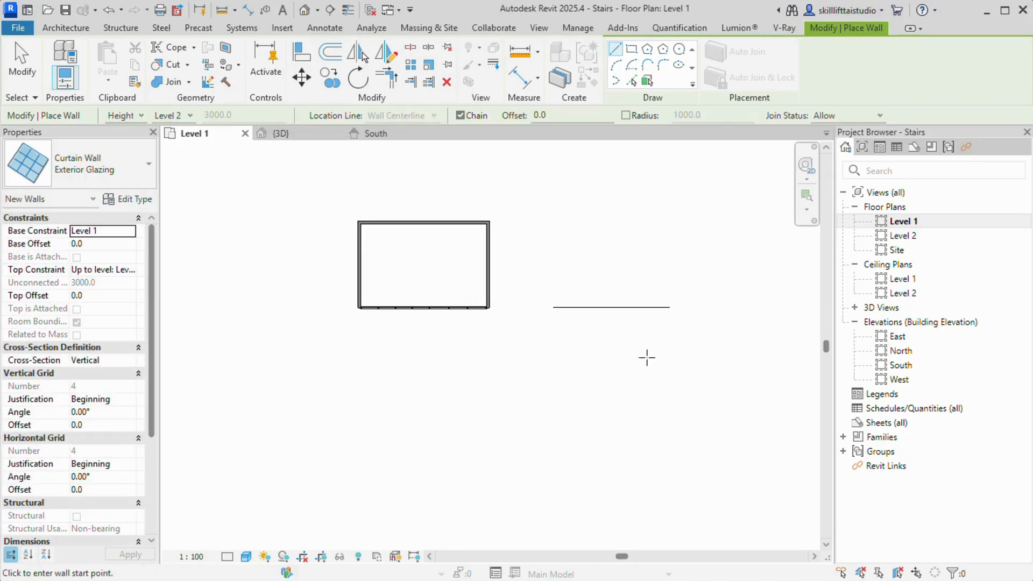
{"action": "key", "text": "Escape"}
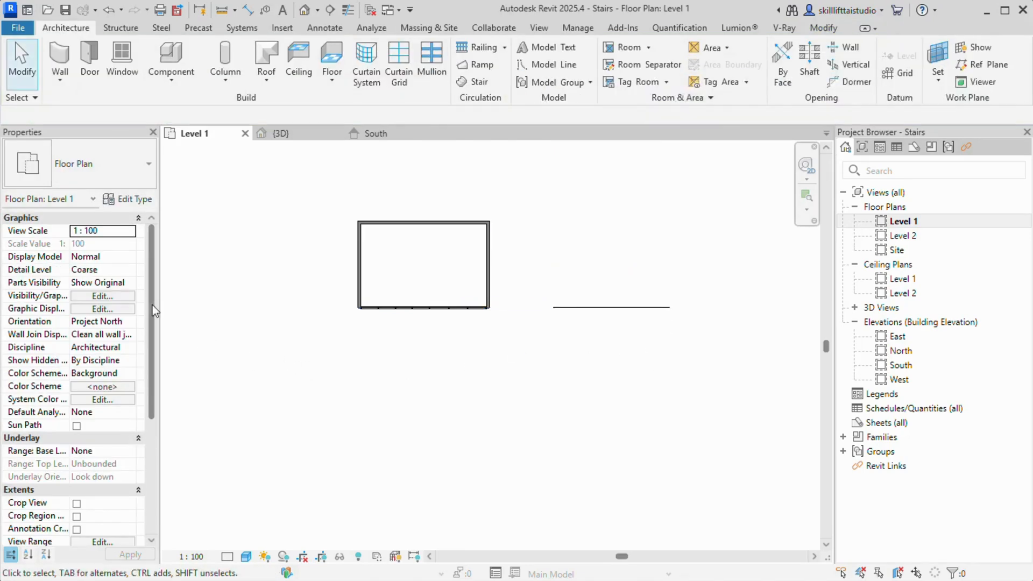
Examine the Exterior Glazing wall's instance properties in plan and its panel divisions in the 3D view
{"action": "left_click", "coordinate": [620, 307]}
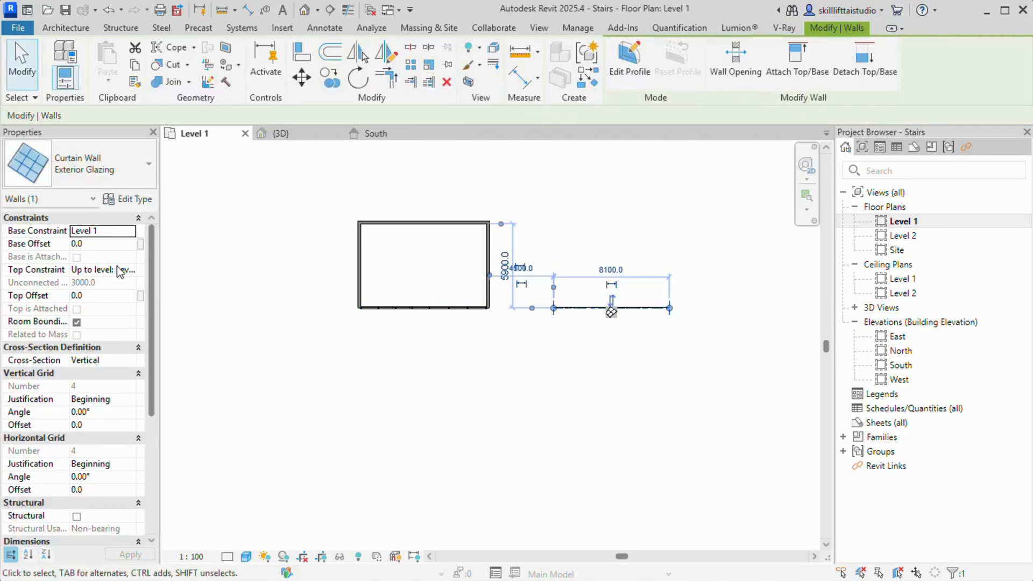
{"action": "left_click", "coordinate": [369, 362]}
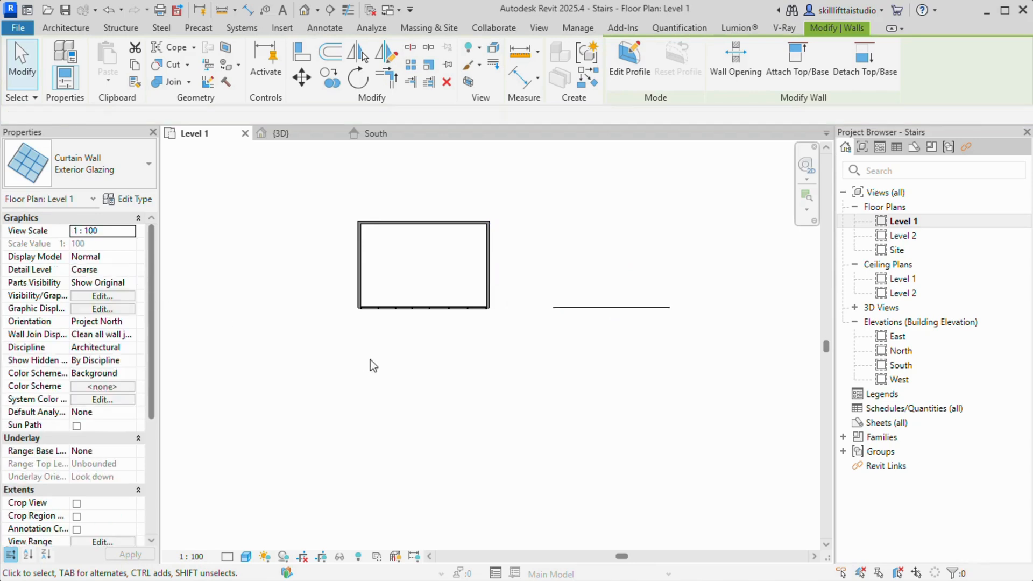
{"action": "left_click", "coordinate": [284, 135]}
{"action": "scroll", "coordinate": [512, 392], "scroll_direction": "down", "scroll_amount": 2}
{"action": "scroll", "coordinate": [482, 308], "scroll_direction": "up", "scroll_amount": 4}
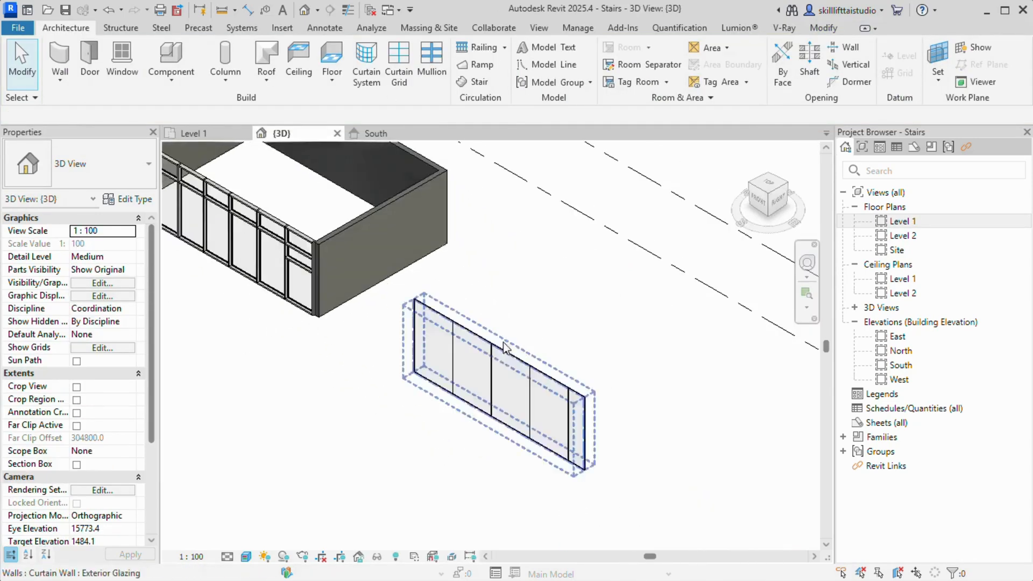
{"action": "scroll", "coordinate": [482, 309], "scroll_direction": "up", "scroll_amount": 4}
{"action": "left_click", "coordinate": [424, 266]}
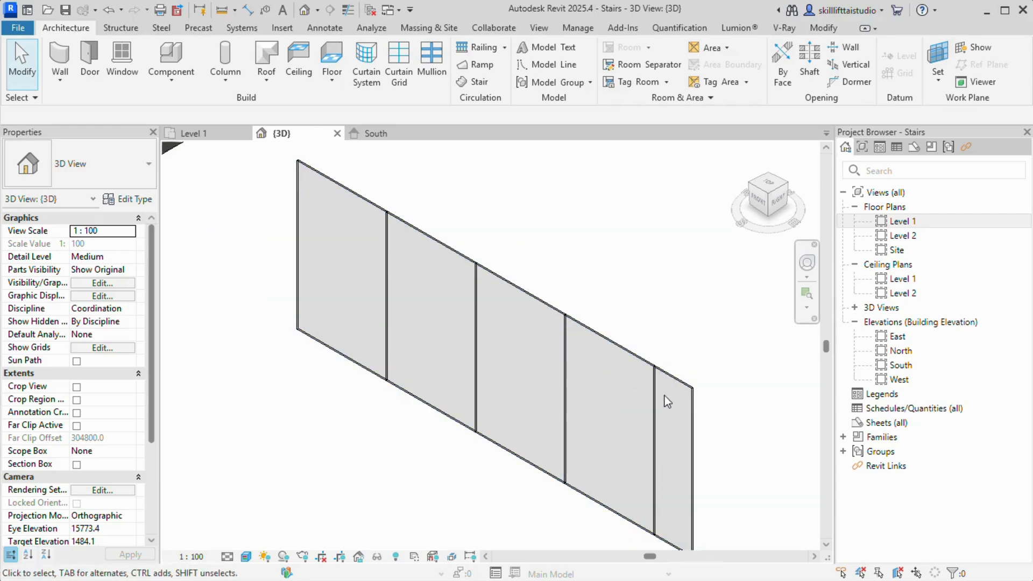
{"action": "scroll", "coordinate": [283, 409], "scroll_direction": "down", "scroll_amount": 5}
{"action": "middle_click_drag", "start_coordinate": [342, 432], "coordinate": [360, 315]}
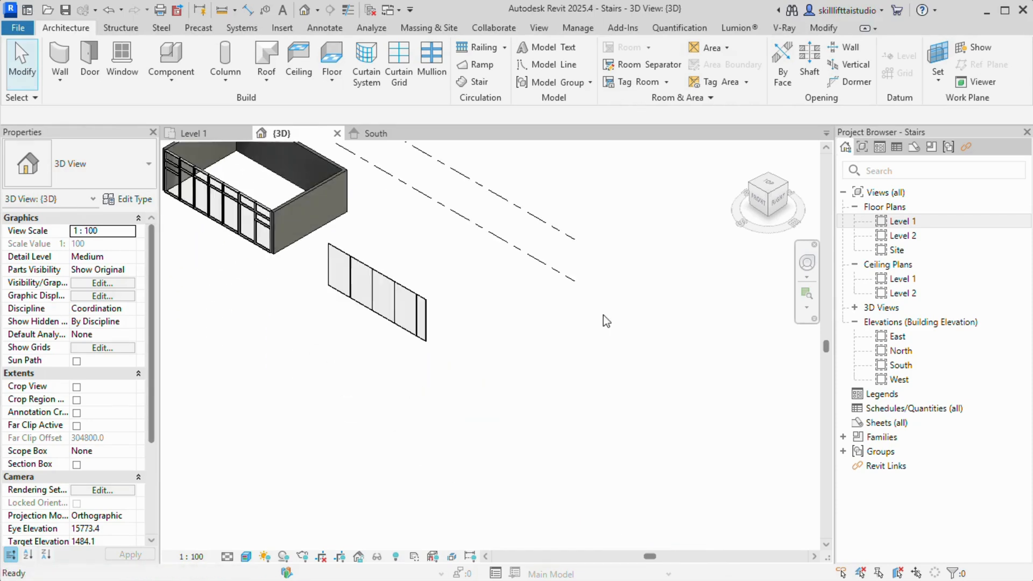
Draw a horizontal Storefront curtain wall on Level 1, east of the Exterior Glazing wall and in line with it
{"action": "double_click", "coordinate": [912, 219]}
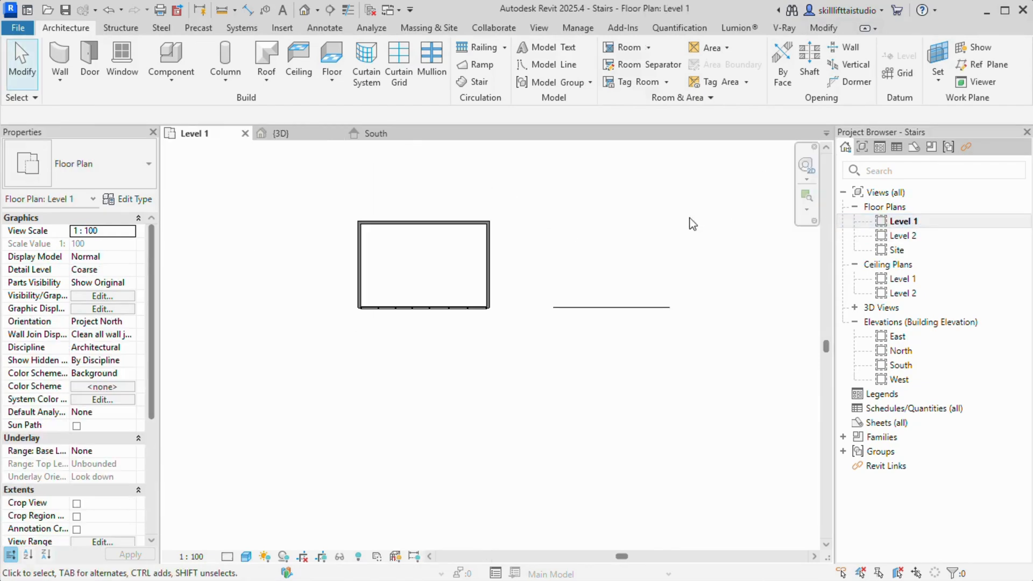
{"action": "left_click", "coordinate": [60, 57]}
{"action": "left_click", "coordinate": [148, 169]}
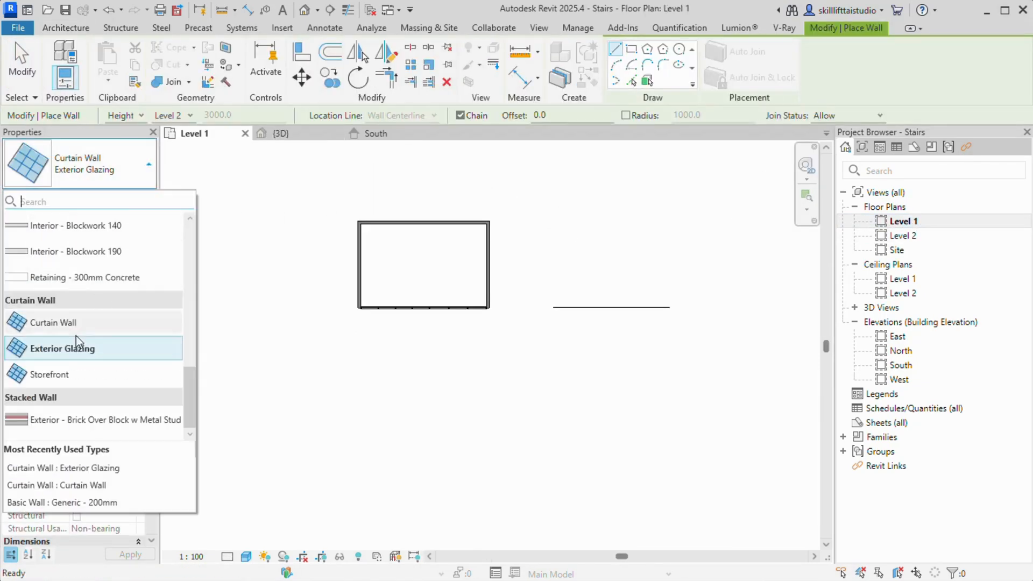
{"action": "left_click", "coordinate": [72, 375]}
{"action": "scroll", "coordinate": [291, 398], "scroll_direction": "down", "scroll_amount": 1}
{"action": "scroll", "coordinate": [291, 398], "scroll_direction": "down", "scroll_amount": 1}
{"action": "middle_click_drag", "start_coordinate": [291, 397], "coordinate": [156, 445]}
{"action": "left_click", "coordinate": [368, 346]}
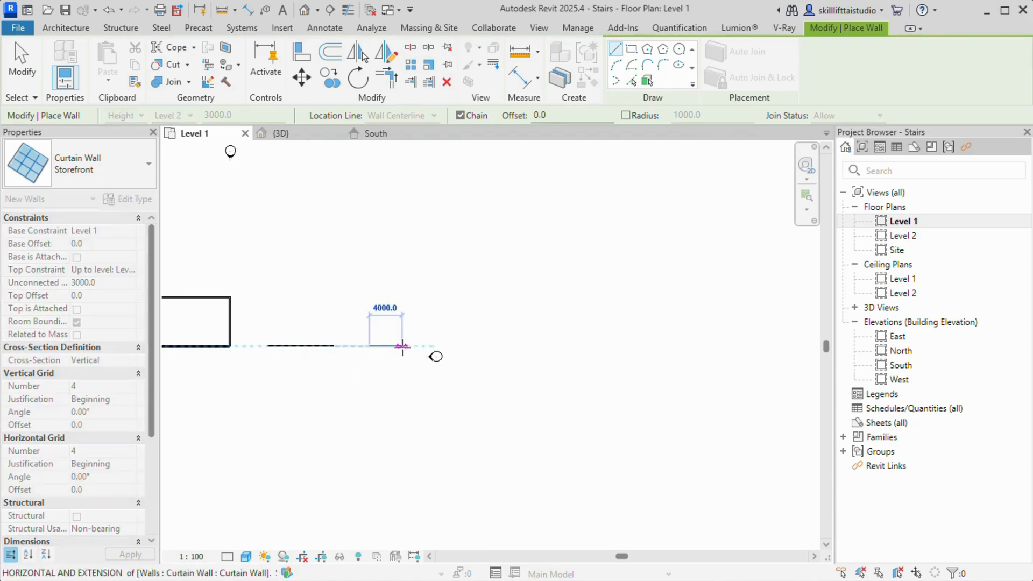
{"action": "left_click", "coordinate": [418, 346]}
{"action": "key", "text": "Escape"}
{"action": "key", "text": "Escape"}
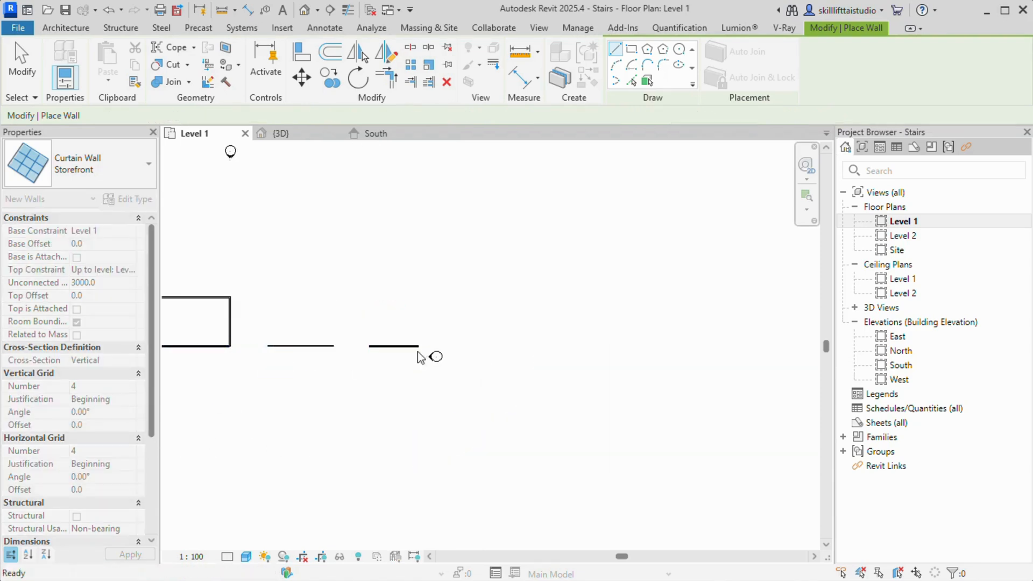
Examine the Storefront wall's panels and mullions up close in the 3D view
{"action": "left_click", "coordinate": [293, 135]}
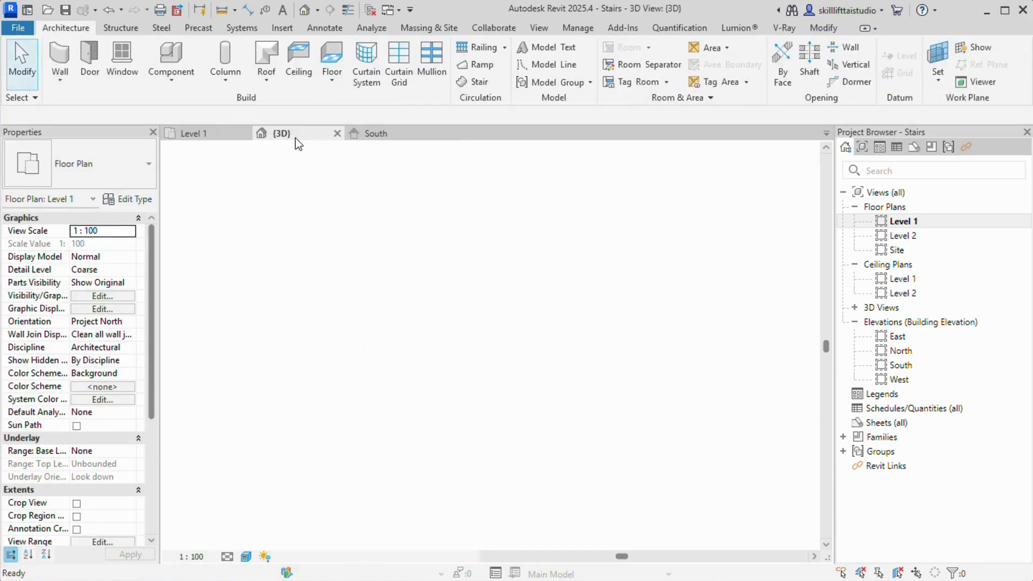
{"action": "scroll", "coordinate": [512, 363], "scroll_direction": "up", "scroll_amount": 5}
{"action": "scroll", "coordinate": [508, 363], "scroll_direction": "up", "scroll_amount": 2}
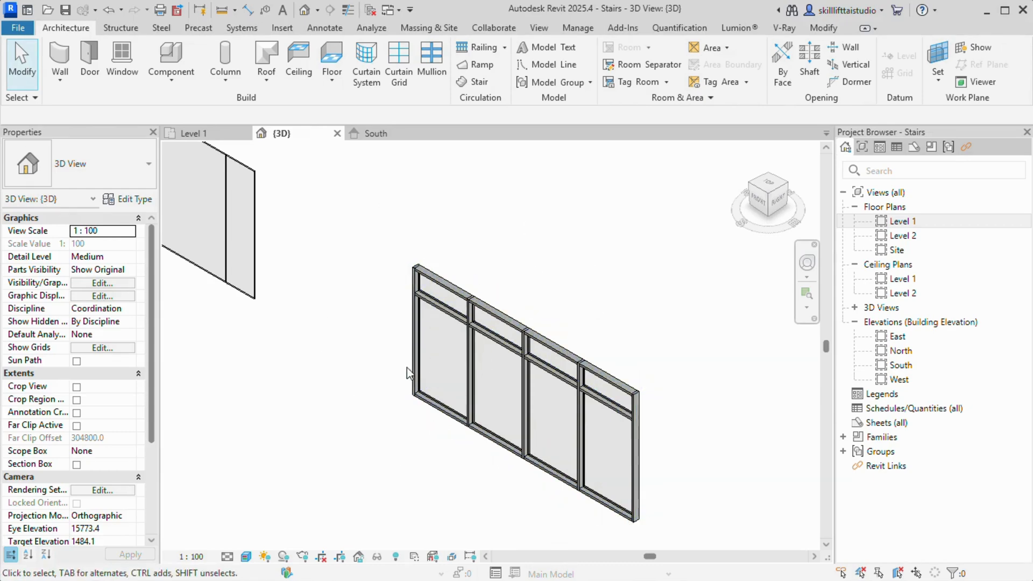
{"action": "scroll", "coordinate": [472, 362], "scroll_direction": "up", "scroll_amount": 5}
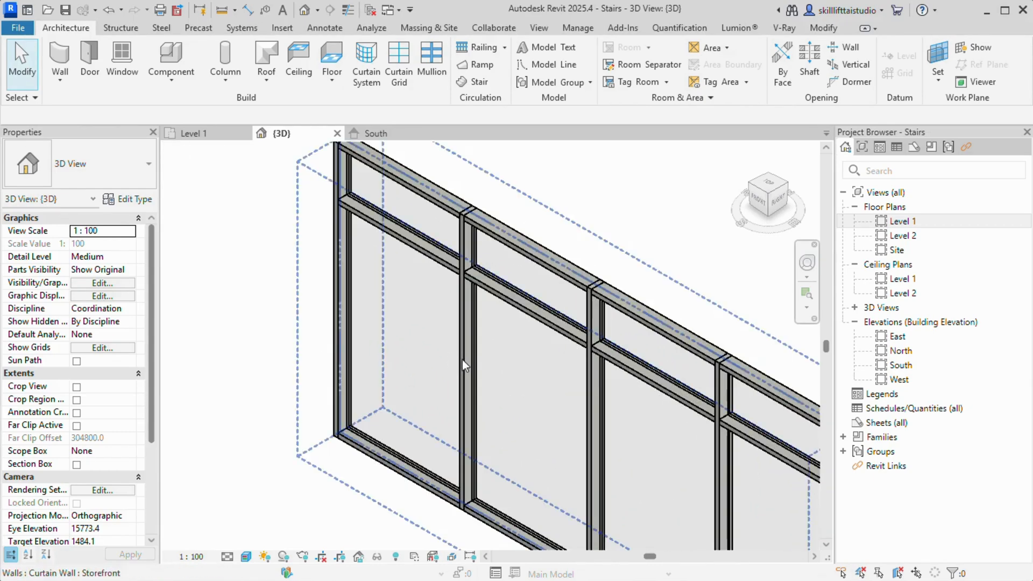
{"action": "scroll", "coordinate": [486, 304], "scroll_direction": "down", "scroll_amount": 5}
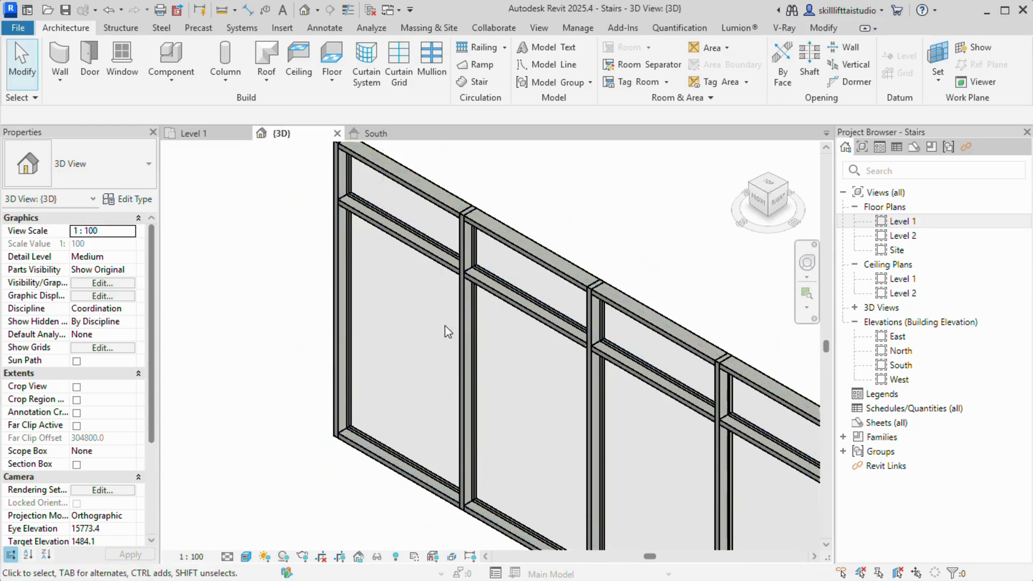
{"action": "middle_click_drag", "start_coordinate": [493, 370], "coordinate": [389, 311]}
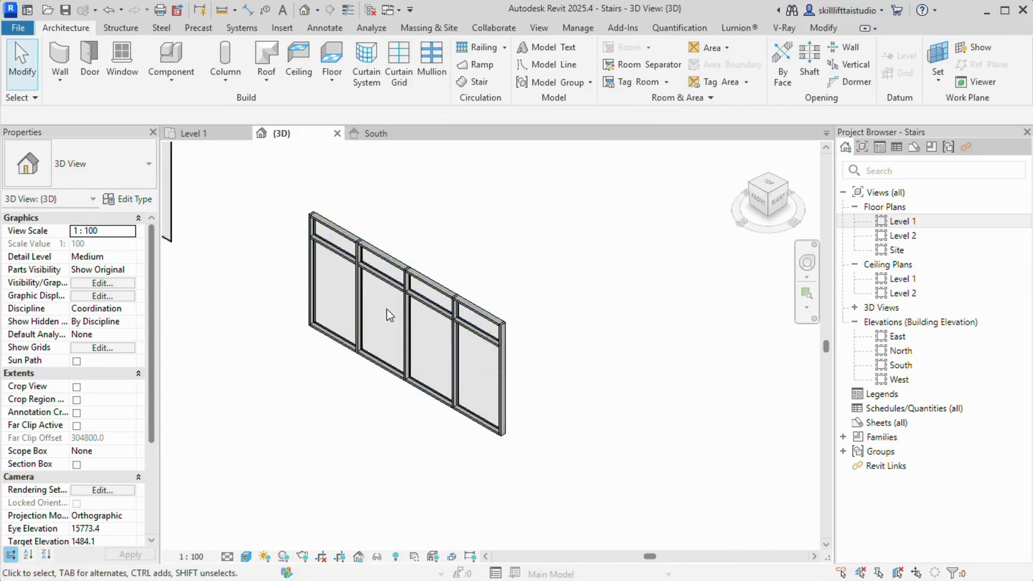
Add a horizontal grid line across all segments of the Storefront wall in the South elevation, about 500 mm below its existing horizontal grid line
{"action": "scroll", "coordinate": [412, 296], "scroll_direction": "up", "scroll_amount": 5}
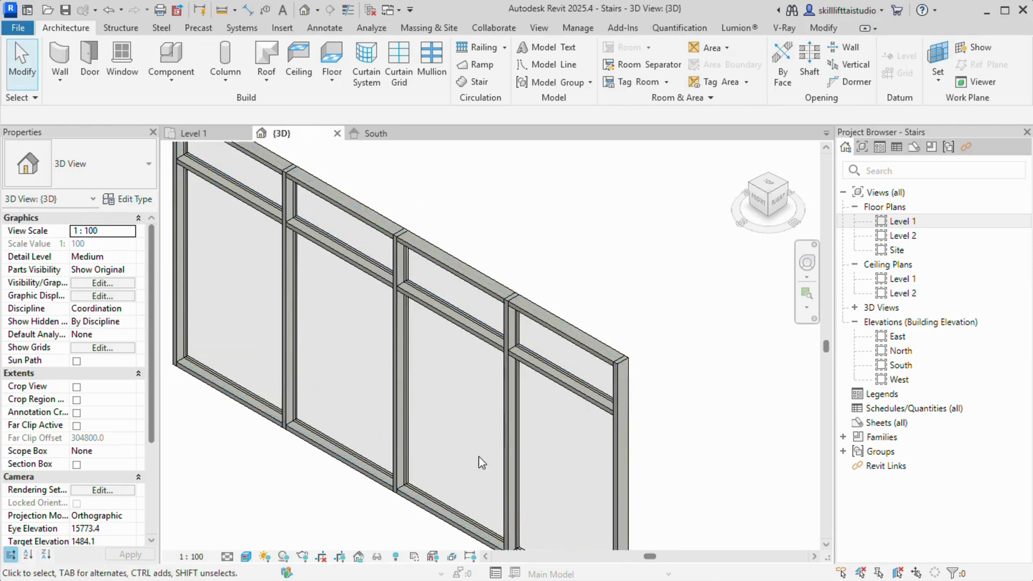
{"action": "scroll", "coordinate": [378, 431], "scroll_direction": "down", "scroll_amount": 5}
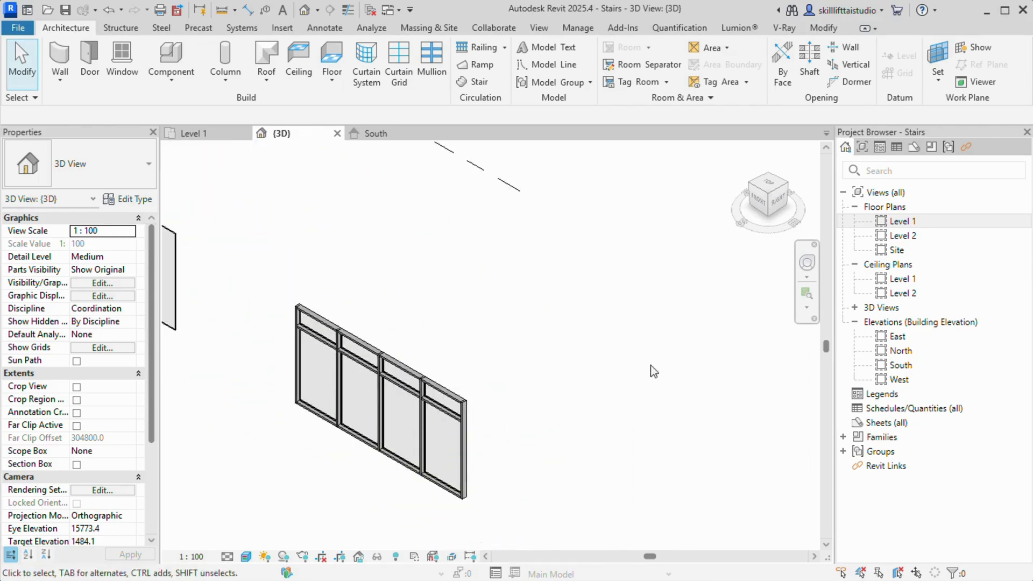
{"action": "double_click", "coordinate": [902, 369]}
{"action": "scroll", "coordinate": [649, 402], "scroll_direction": "down", "scroll_amount": 3}
{"action": "middle_click_drag", "start_coordinate": [650, 401], "coordinate": [515, 345]}
{"action": "scroll", "coordinate": [515, 342], "scroll_direction": "up", "scroll_amount": 1}
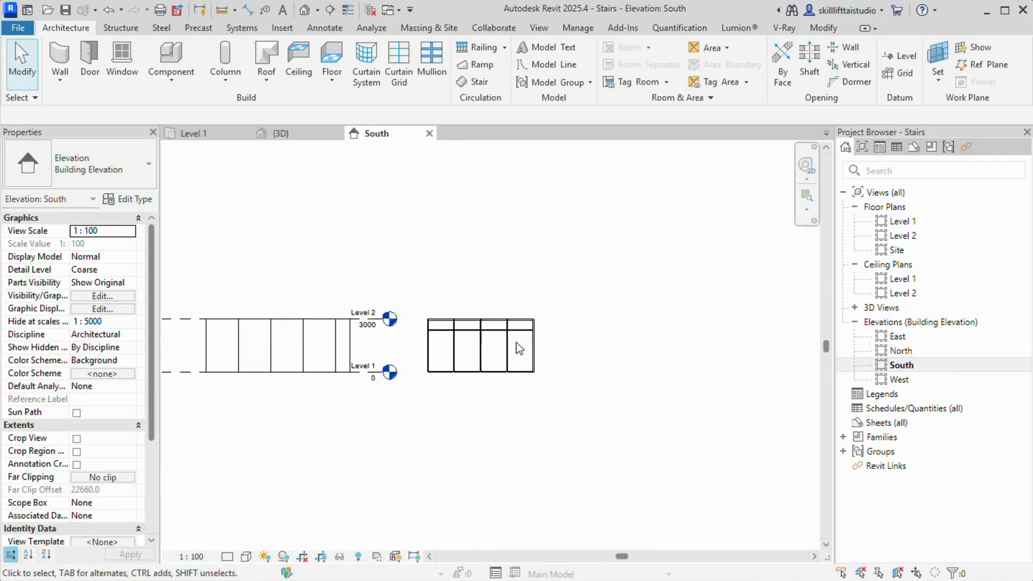
{"action": "scroll", "coordinate": [486, 349], "scroll_direction": "up", "scroll_amount": 5}
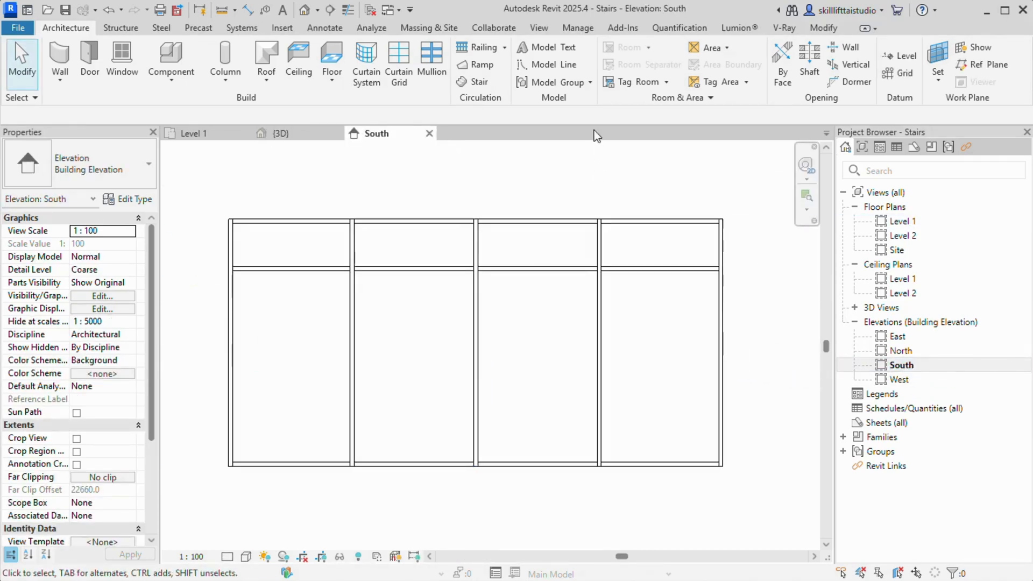
{"action": "left_click", "coordinate": [399, 84]}
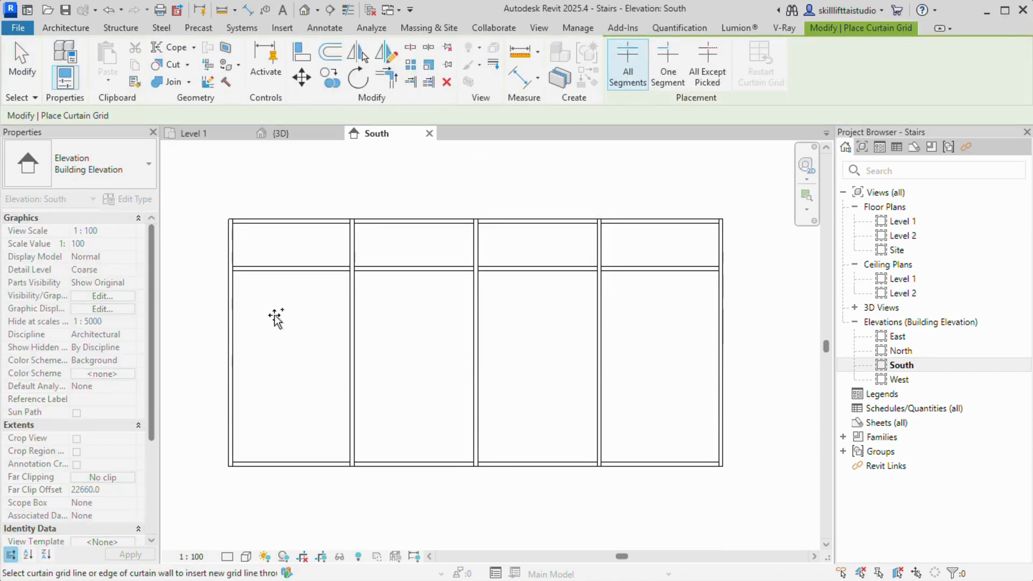
{"action": "left_click", "coordinate": [237, 310]}
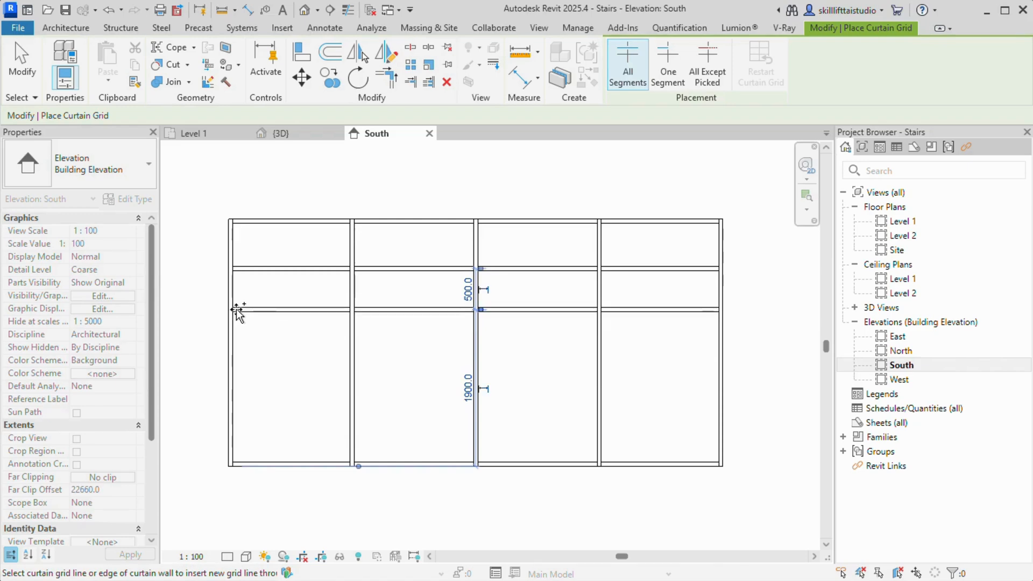
{"action": "scroll", "coordinate": [529, 361], "scroll_direction": "down", "scroll_amount": 3}
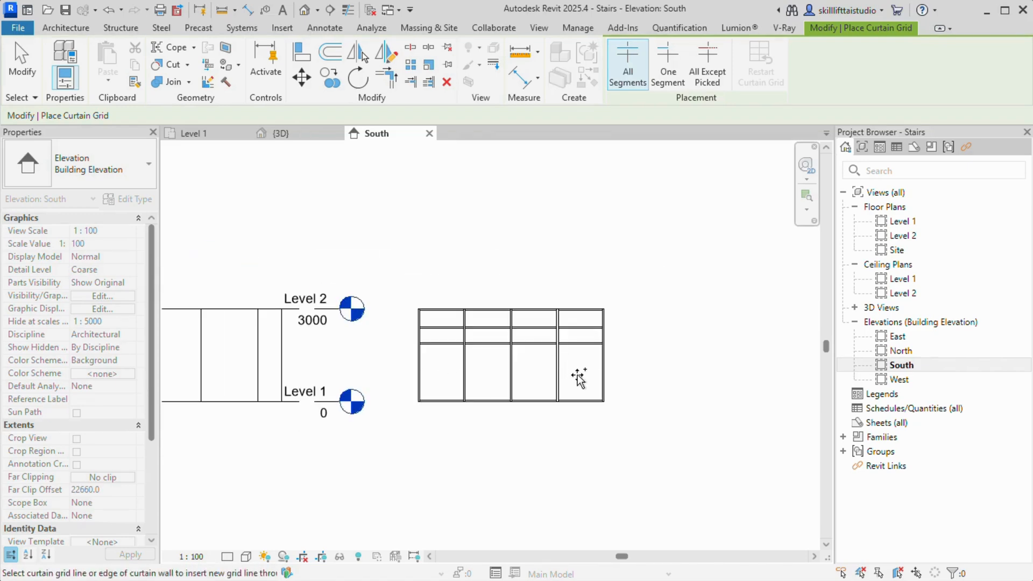
{"action": "key", "text": "Escape"}
{"action": "key", "text": "Escape"}
{"action": "left_click", "coordinate": [312, 135]}
{"action": "scroll", "coordinate": [361, 381], "scroll_direction": "up", "scroll_amount": 3}
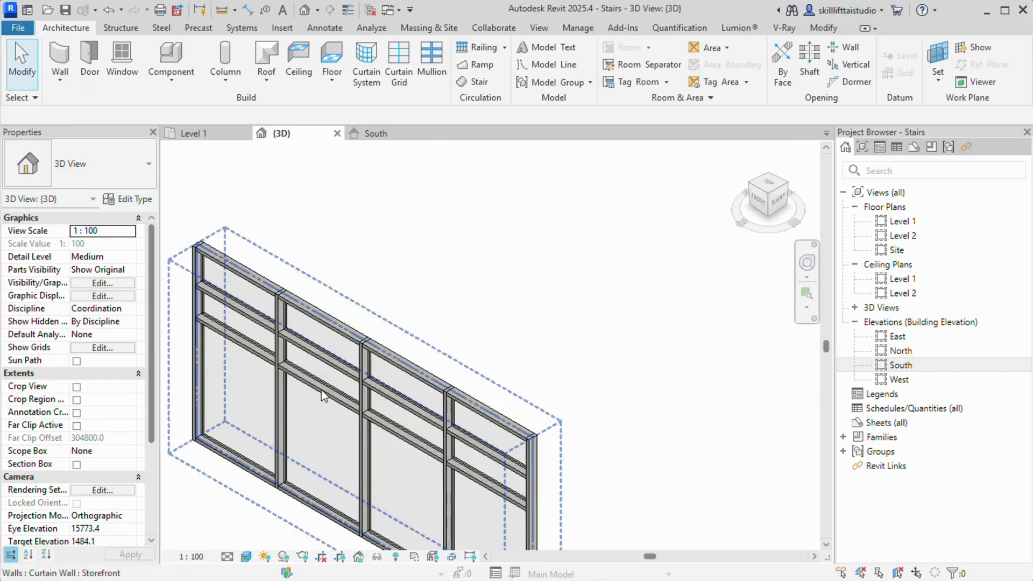
{"action": "scroll", "coordinate": [538, 443], "scroll_direction": "down", "scroll_amount": 3}
{"action": "middle_click_drag", "start_coordinate": [498, 441], "coordinate": [670, 467]}
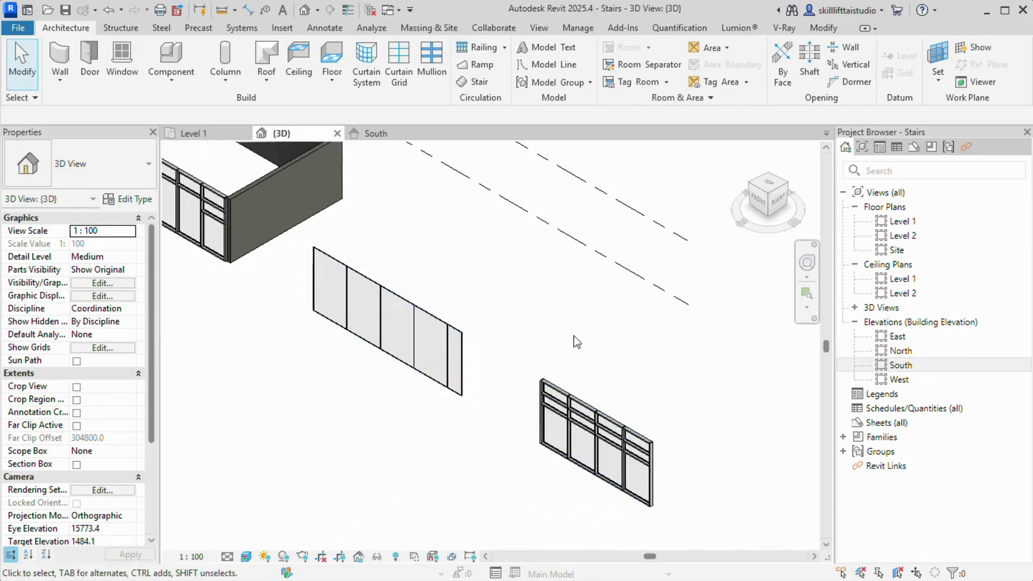
Add a horizontal curtain grid line across the full Exterior Glazing wall in the South elevation, about a quarter of the way down from its top edge
{"action": "double_click", "coordinate": [948, 364]}
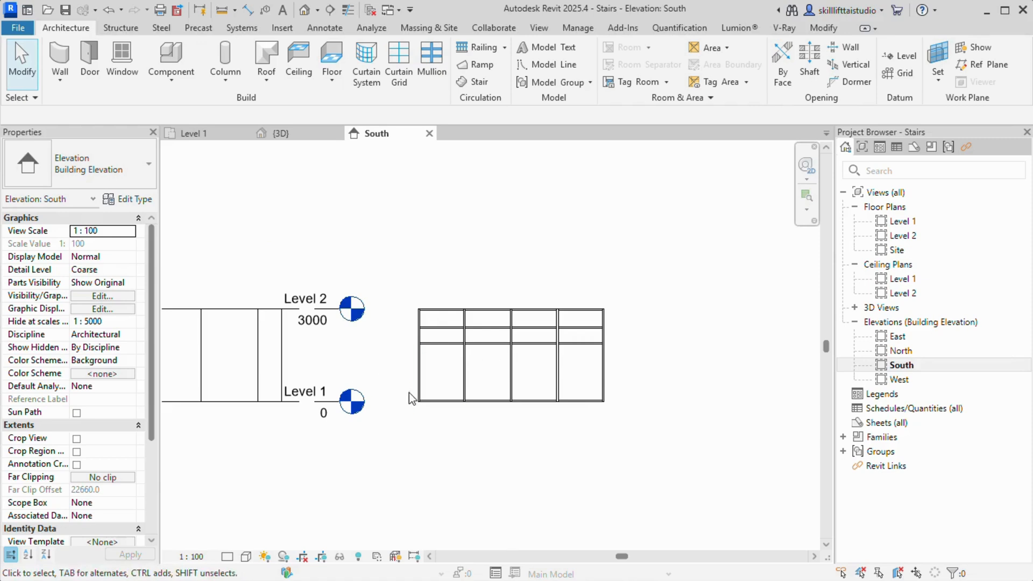
{"action": "middle_click_drag", "start_coordinate": [461, 430], "coordinate": [573, 438]}
{"action": "scroll", "coordinate": [436, 362], "scroll_direction": "up", "scroll_amount": 6}
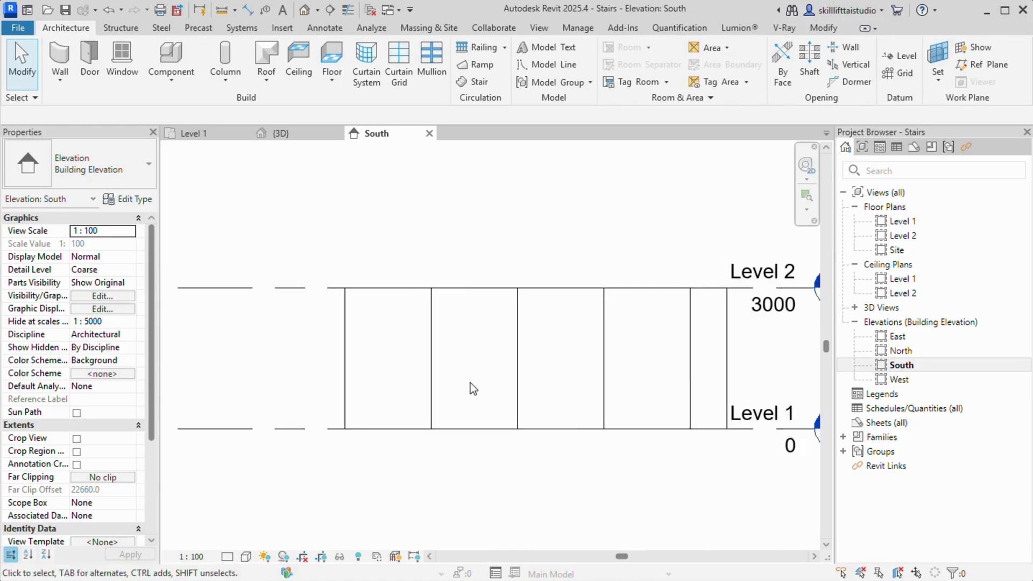
{"action": "middle_click_drag", "start_coordinate": [473, 387], "coordinate": [405, 369]}
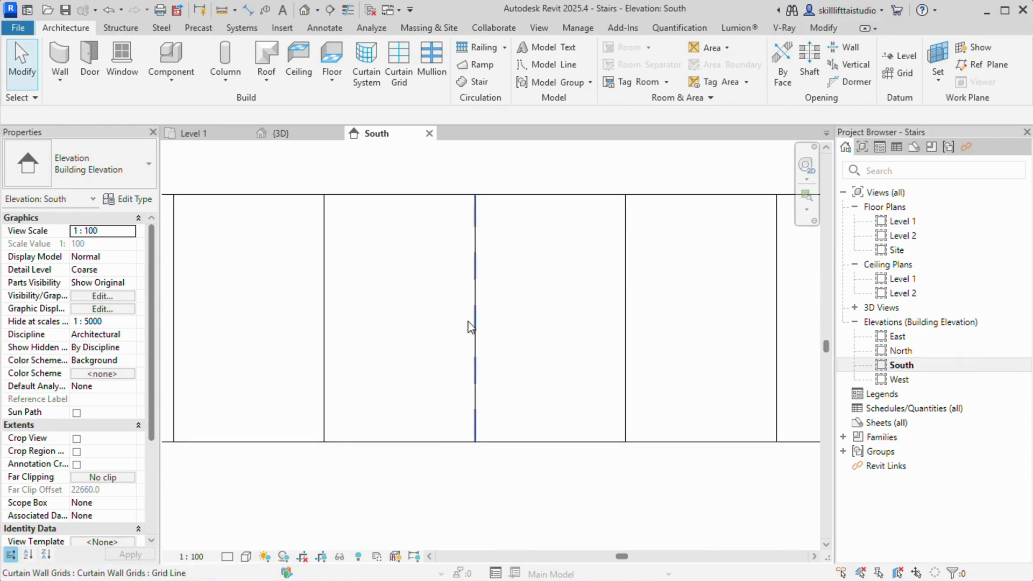
{"action": "left_click", "coordinate": [399, 64]}
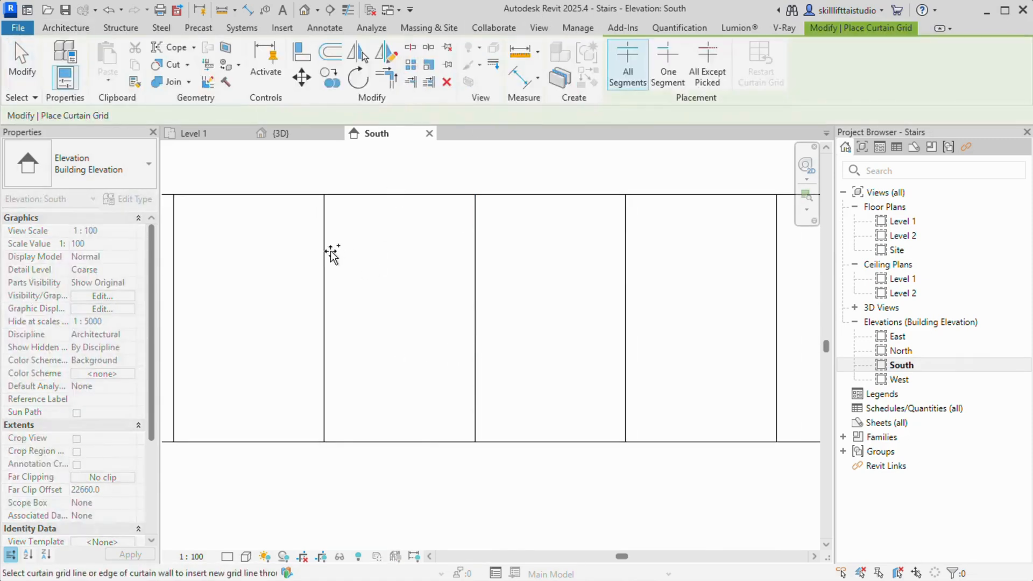
{"action": "scroll", "coordinate": [205, 269], "scroll_direction": "down", "scroll_amount": 5}
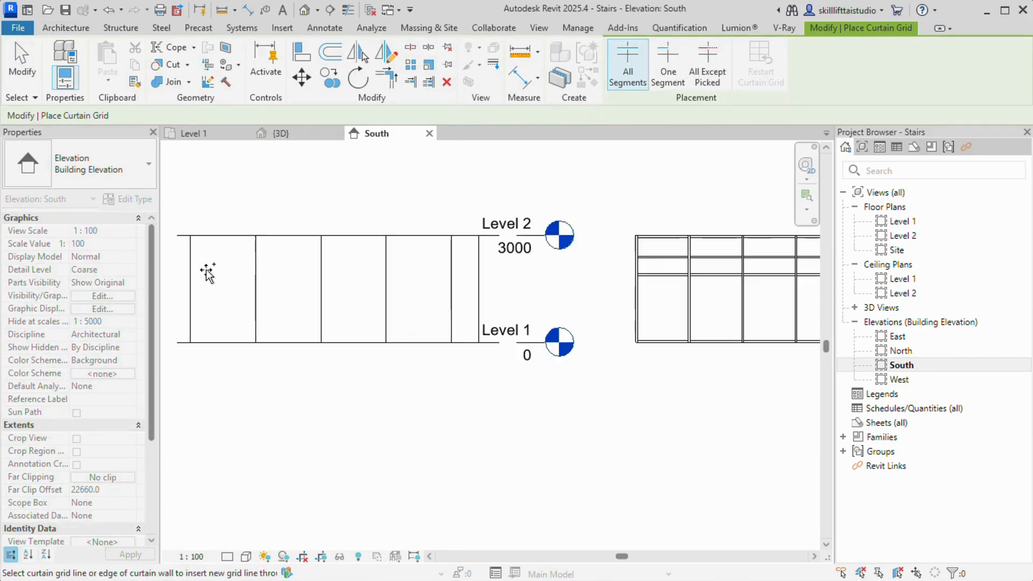
{"action": "left_click", "coordinate": [194, 261]}
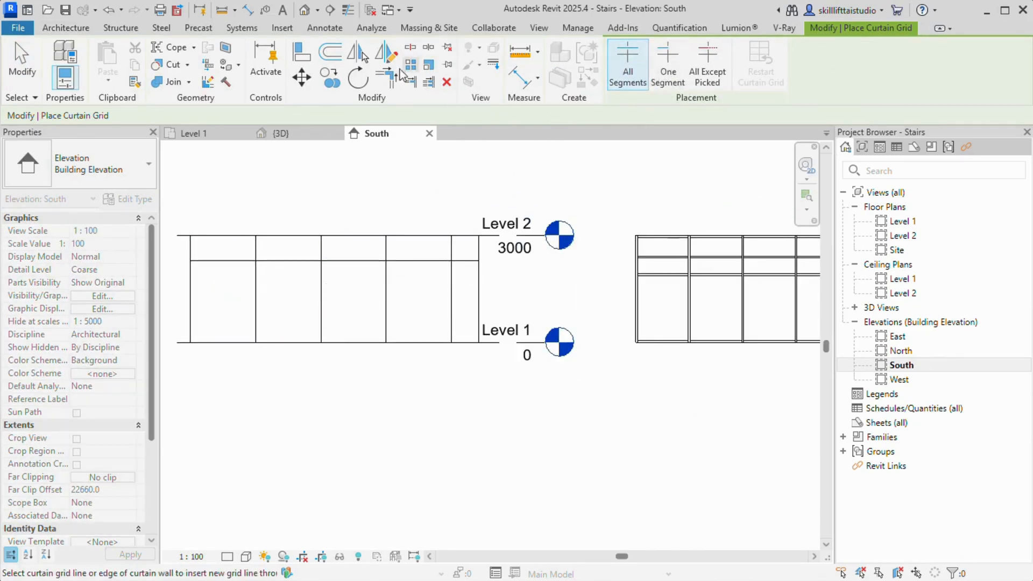
{"action": "key", "text": "Escape"}
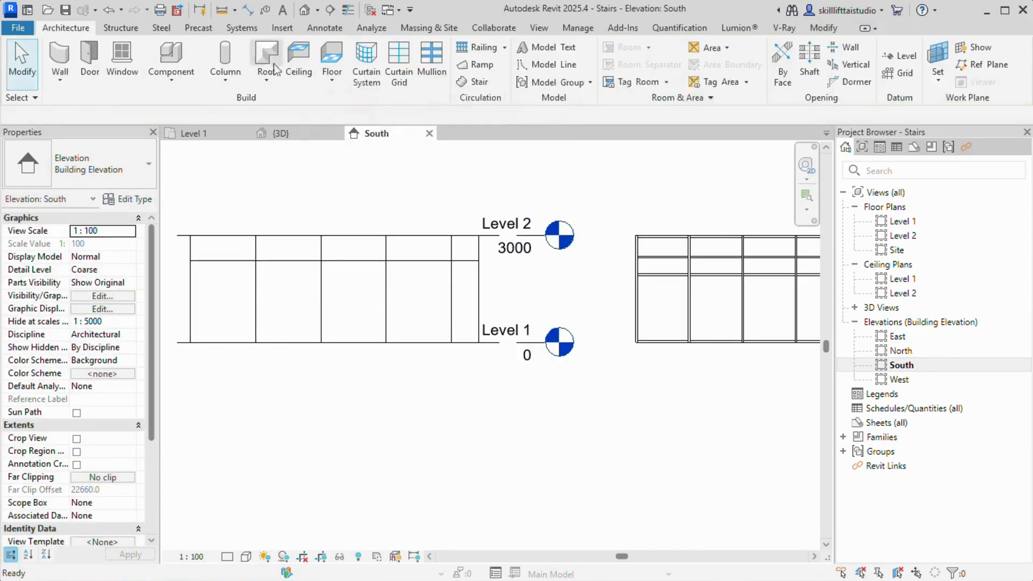
Place 50 x 150mm Rectangular Mullions on all grid lines of the Exterior Glazing wall and review the curtain walls in the 3D view
{"action": "left_click", "coordinate": [431, 63]}
{"action": "left_click", "coordinate": [688, 64]}
{"action": "left_click", "coordinate": [325, 241]}
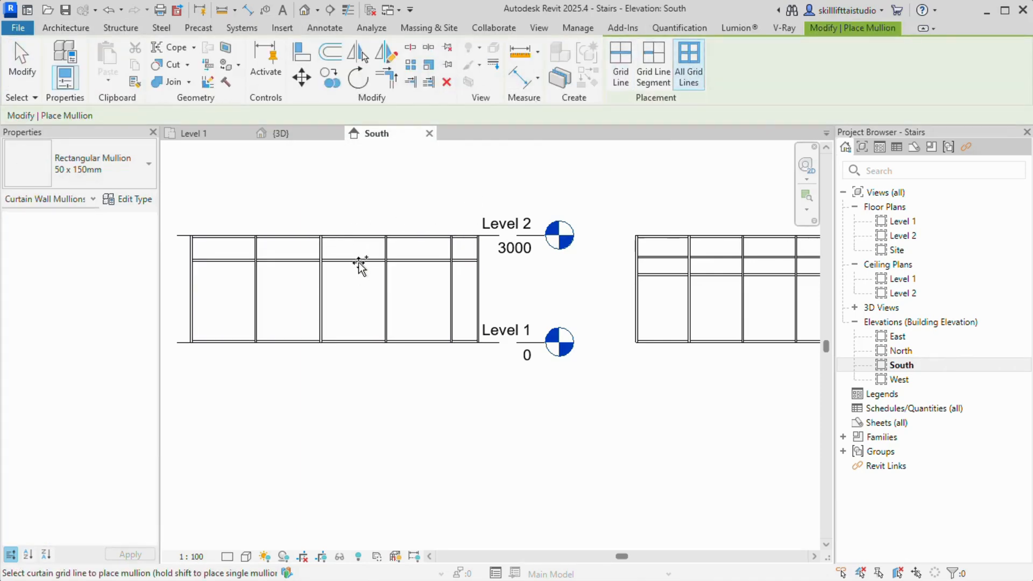
{"action": "key", "text": "Escape"}
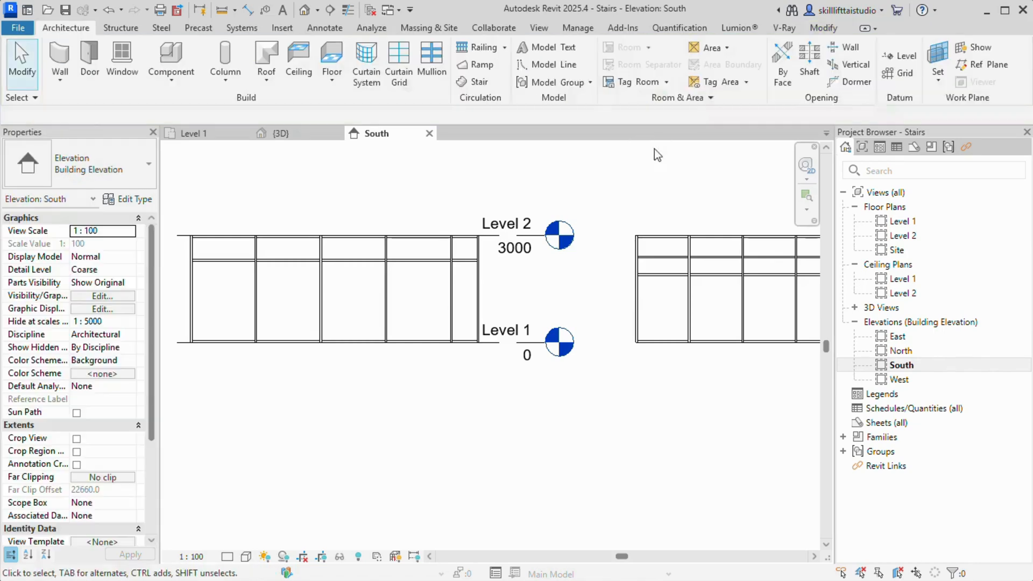
{"action": "scroll", "coordinate": [411, 373], "scroll_direction": "down", "scroll_amount": 3}
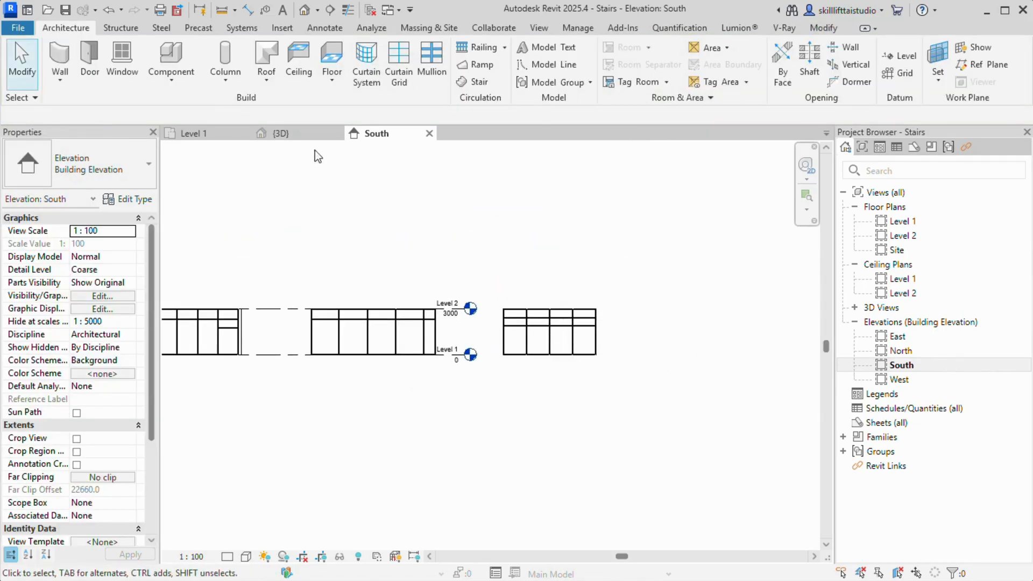
{"action": "left_click", "coordinate": [308, 131]}
{"action": "scroll", "coordinate": [418, 423], "scroll_direction": "down", "scroll_amount": 2}
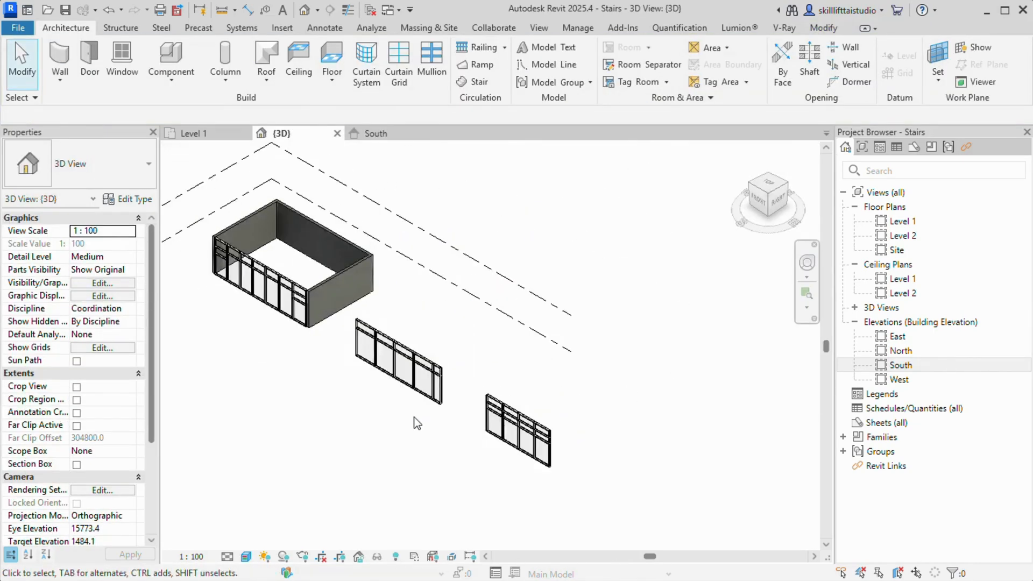
{"action": "middle_click_drag", "start_coordinate": [417, 424], "coordinate": [509, 429]}
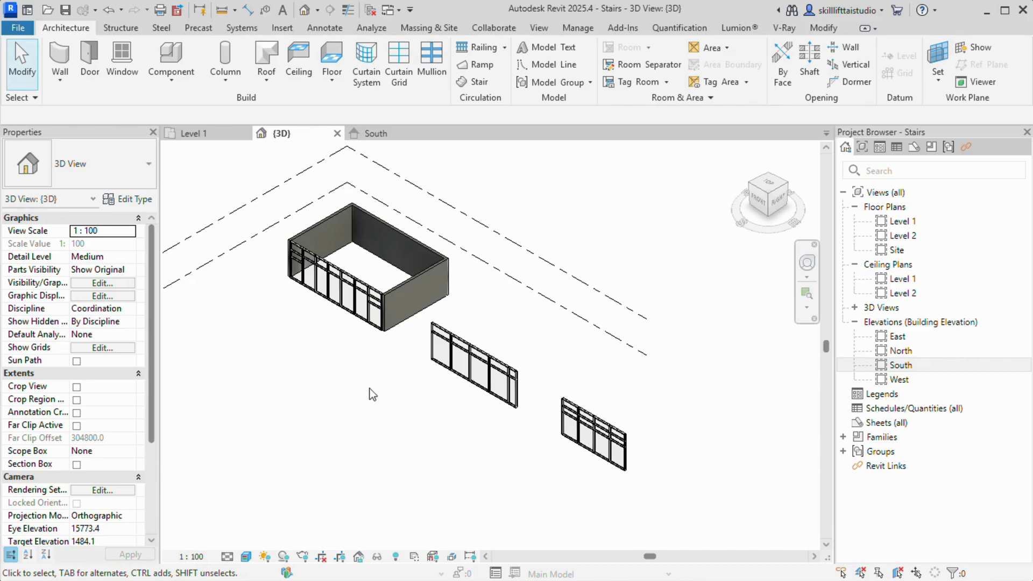